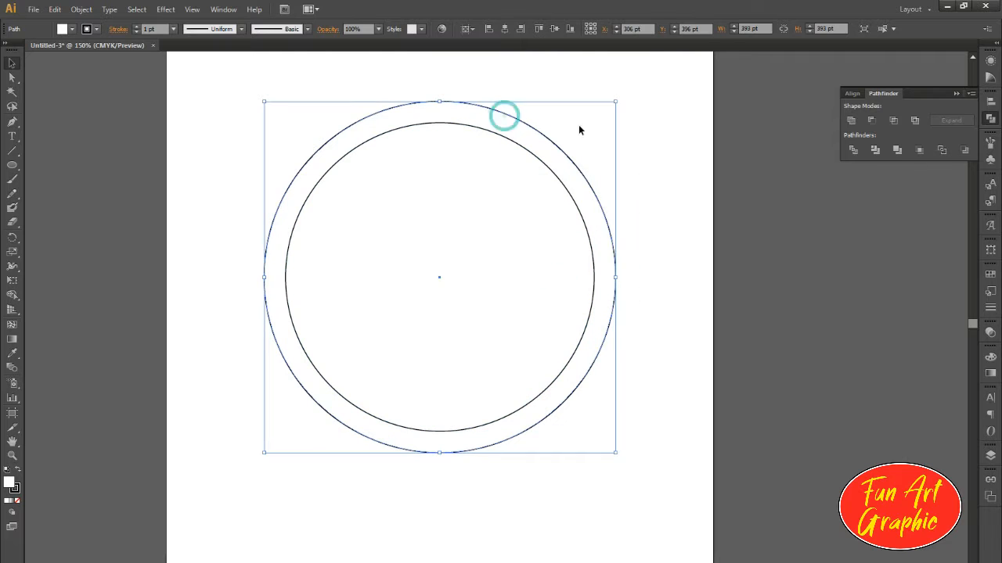
Step: Fill the outer circle with a linear gradient running from light green to dark green
click(990, 374)
click(931, 429)
double_click(955, 440)
click(801, 501)
click(826, 486)
double_click(842, 440)
click(943, 477)
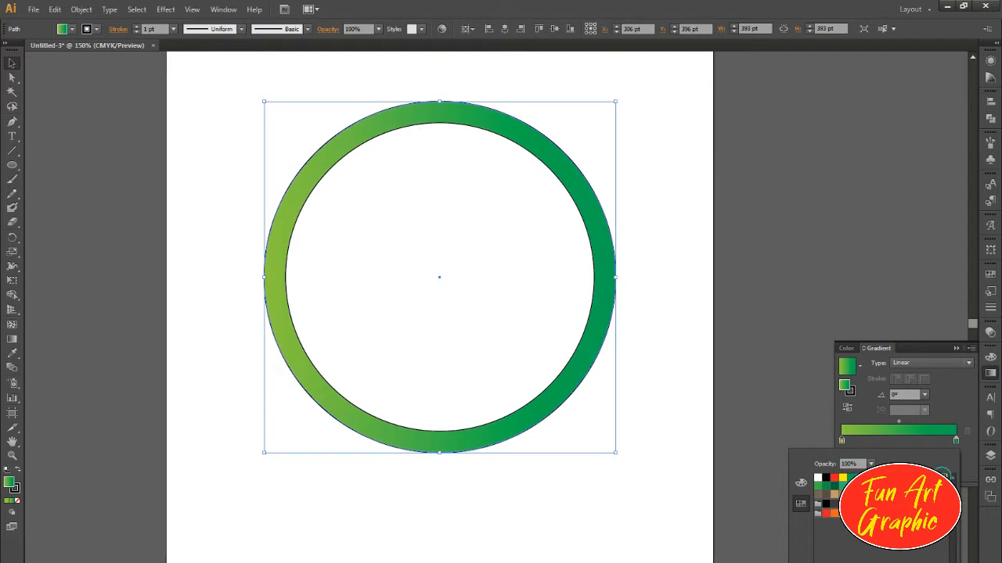
Step: Add four light-green colour stops between the two ends of the outer circle's gradient
drag(842, 441, 907, 447)
click(861, 442)
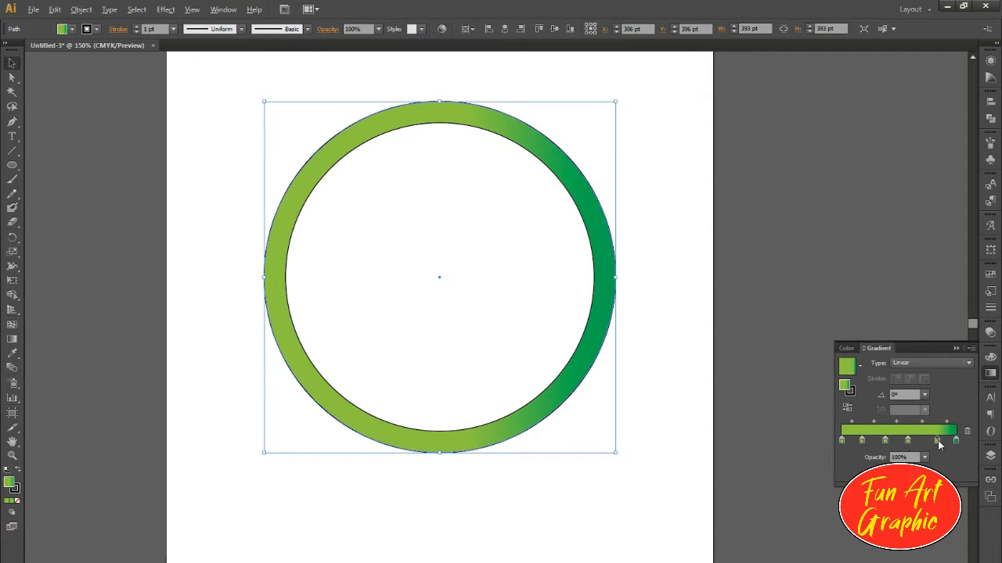
click(938, 441)
Step: Recolour the first gradient stop of the outer circle olive green and the third stop a darker green
double_click(842, 441)
click(801, 483)
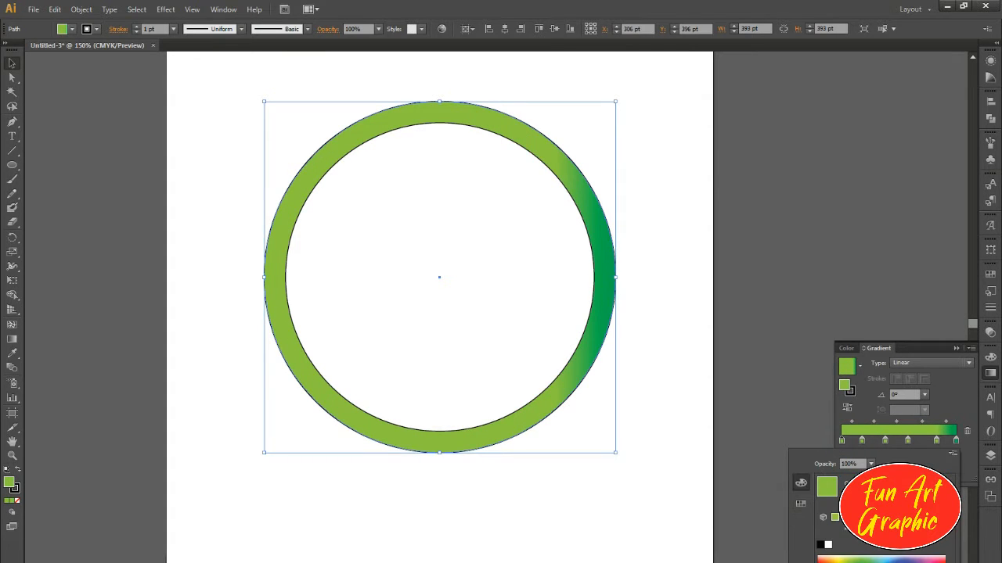
click(889, 560)
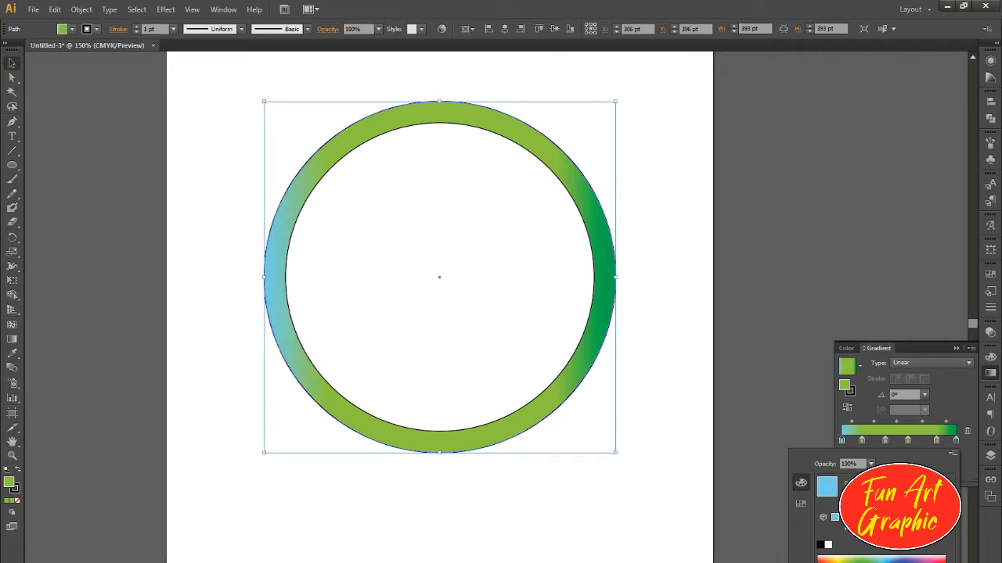
key(ctrl+z)
click(868, 536)
click(884, 442)
click(861, 559)
click(864, 561)
Step: Set the fifth gradient stop of the outer circle to dark green and the last stop to olive green
click(936, 440)
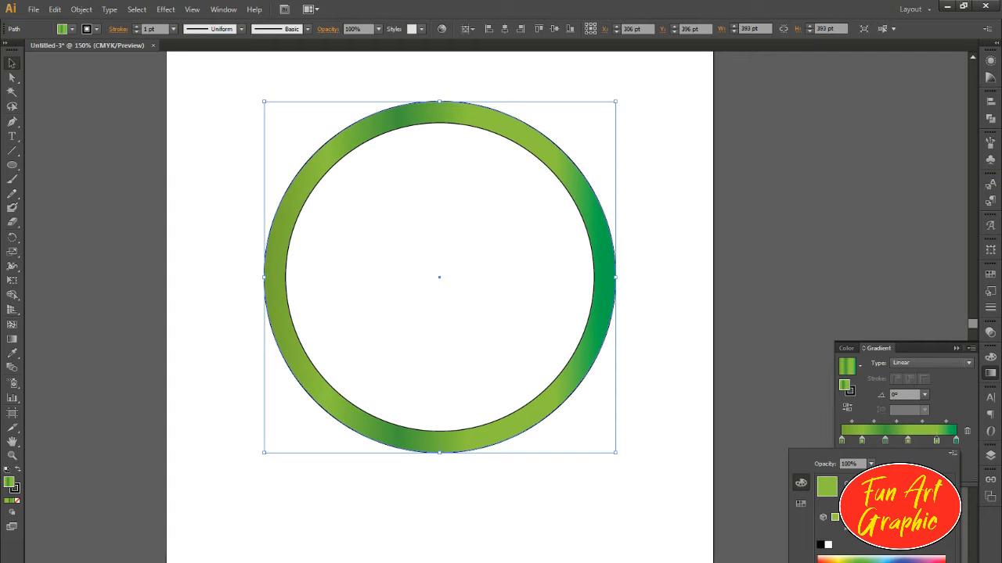
click(805, 483)
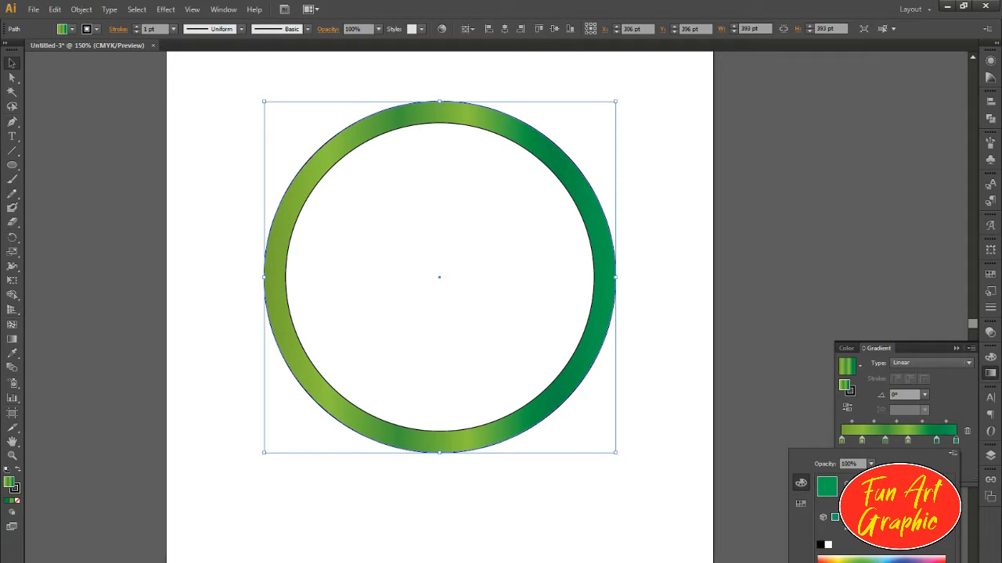
click(884, 488)
click(871, 532)
click(722, 259)
Step: Remove the black stroke from both the outer and the inner circle
click(16, 489)
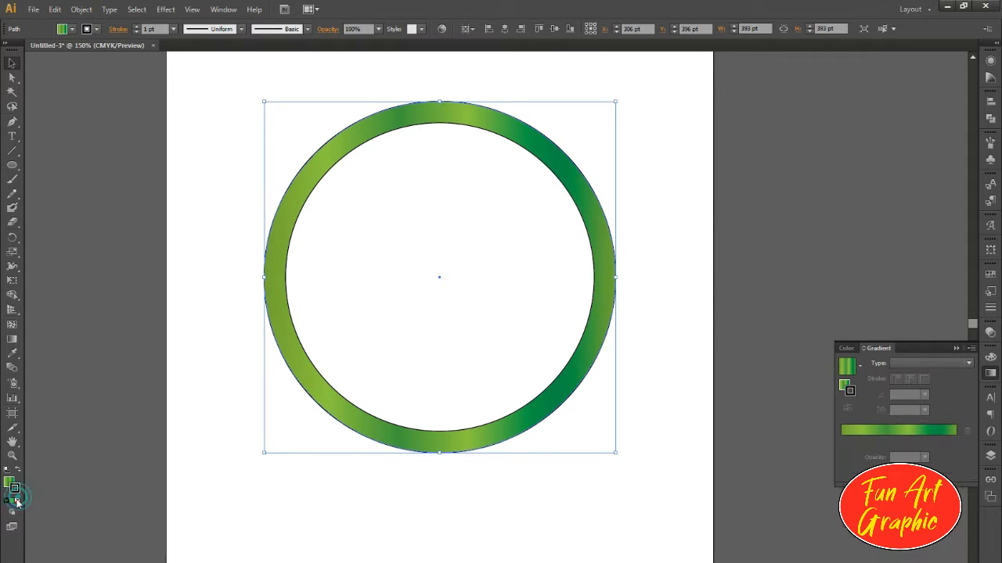
click(8, 52)
click(416, 168)
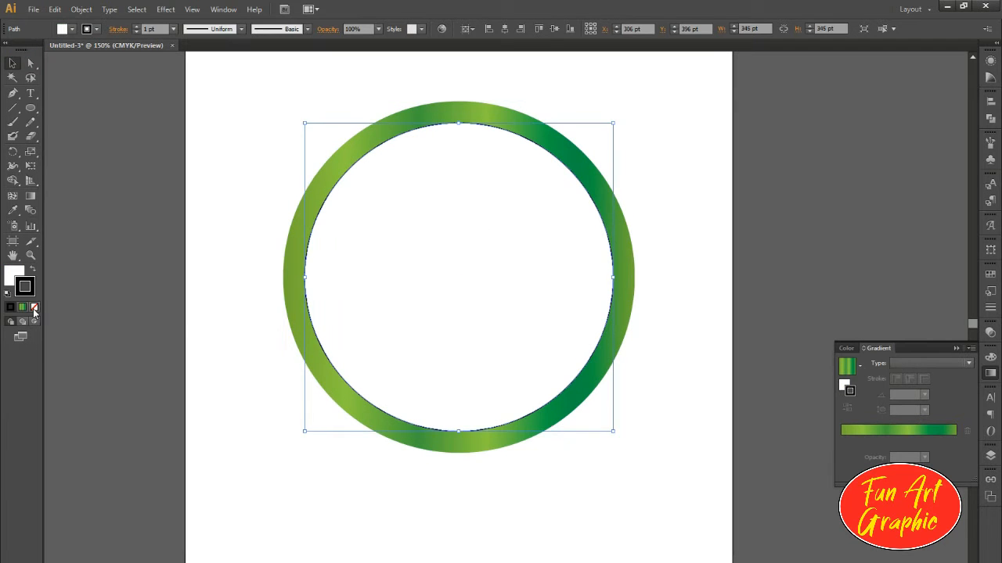
click(34, 307)
Step: Offset the outer circle's path by -19 pt and reverse the gradient of the offset copy
click(526, 179)
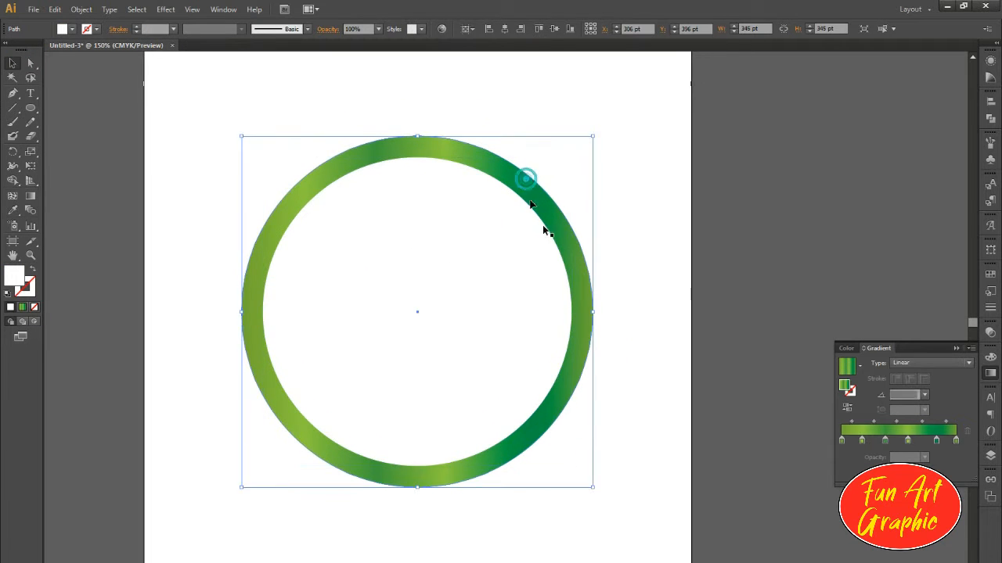
click(81, 9)
mouse_move(105, 253)
click(321, 293)
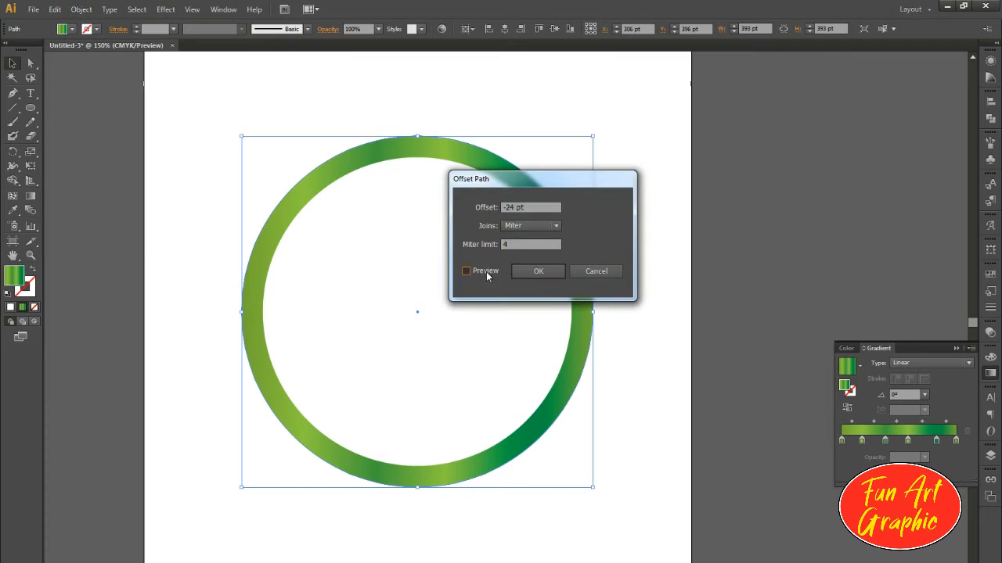
click(486, 275)
scroll(528, 207, up, 3)
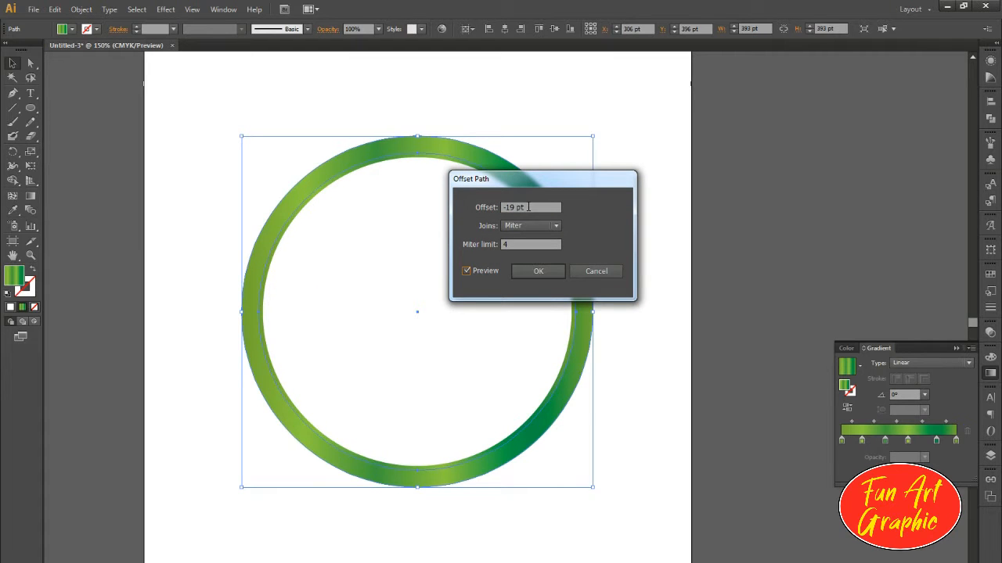
click(539, 271)
click(847, 408)
click(599, 161)
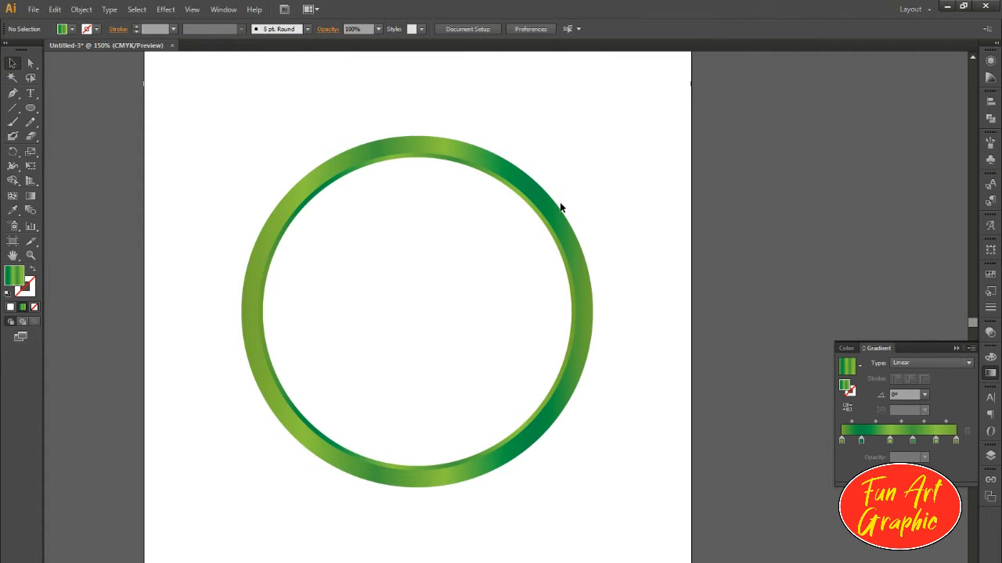
Step: Offset the green outer circle's path by 4 pt and reverse the gradient of the offset copy
click(391, 144)
click(81, 8)
mouse_move(105, 251)
click(265, 293)
scroll(530, 213, up, 4)
scroll(530, 213, up, 20)
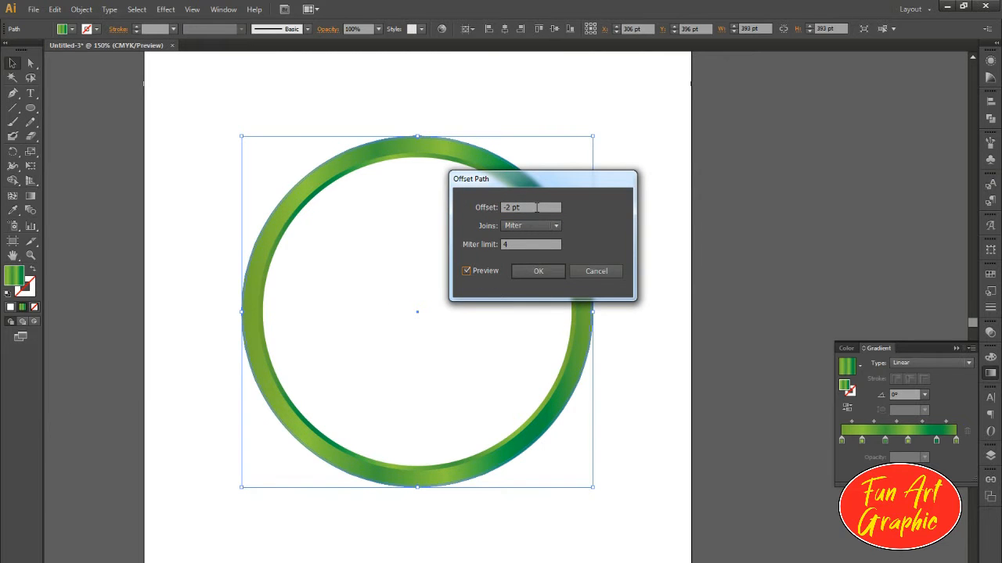
click(535, 272)
click(846, 408)
click(651, 377)
Step: Draw a tall, narrow white rectangle about 27 pt wide and 435 pt high beside the artboard
drag(588, 361, 578, 351)
click(415, 260)
click(605, 297)
drag(469, 304, 210, 306)
drag(192, 306, 508, 297)
click(461, 294)
drag(514, 226, 14, 226)
click(26, 108)
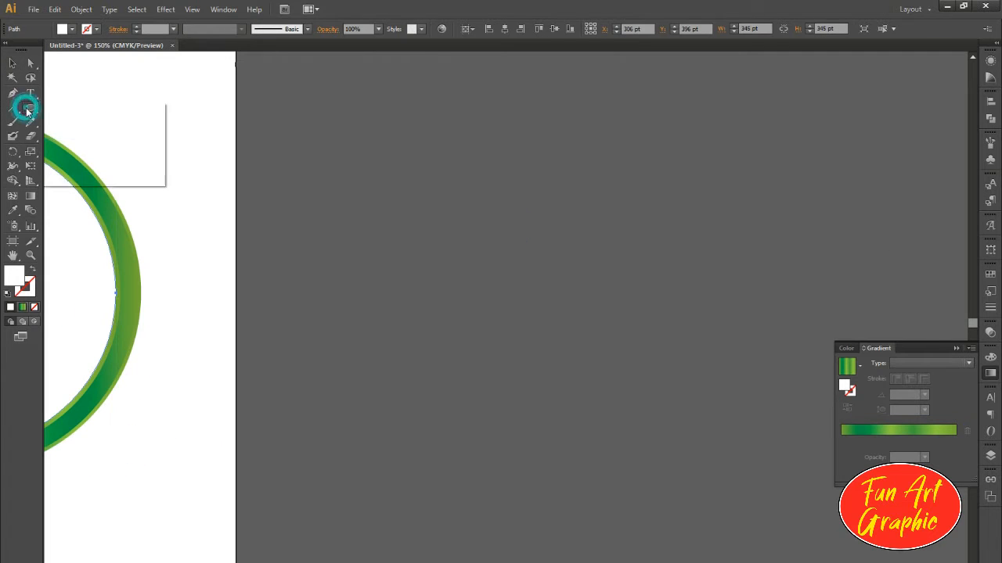
click(85, 105)
drag(407, 145, 430, 535)
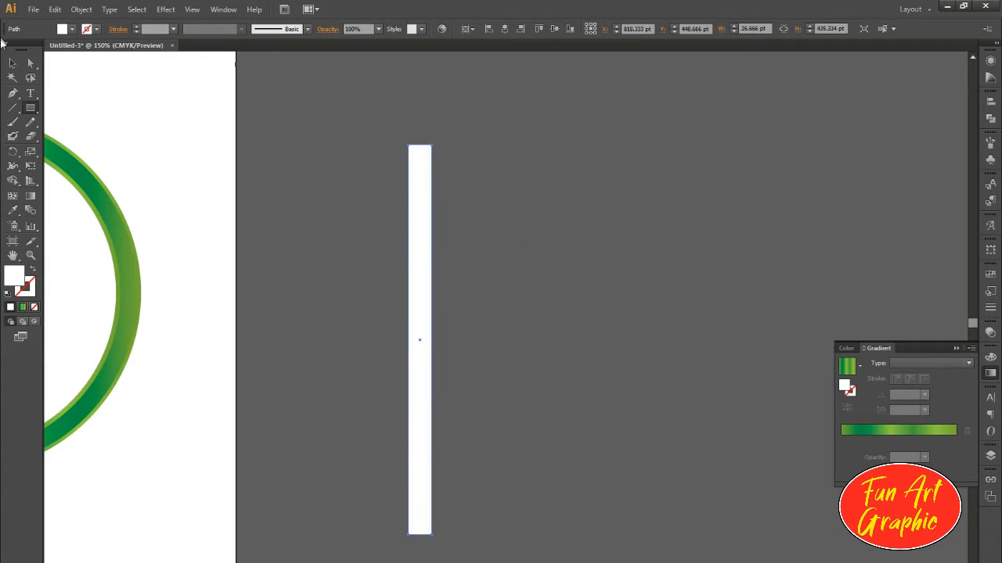
Step: Taper the white rectangle into a wedge by adding a bottom-centre anchor point and deleting both bottom corners
drag(358, 259, 411, 234)
key(p)
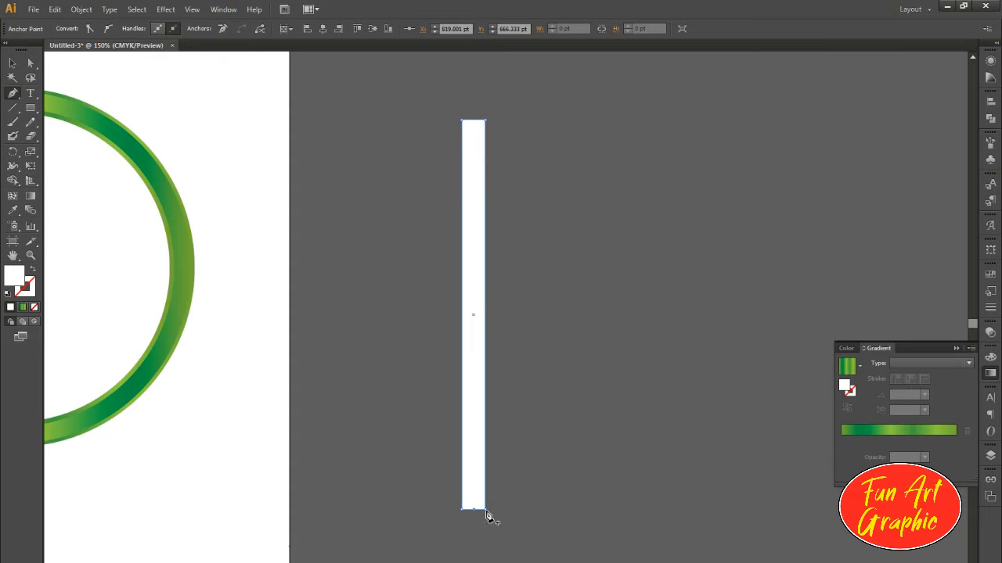
drag(485, 510, 458, 520)
click(461, 510)
Step: Scale the white wedge down proportionally to about 12 × 190 pt
click(17, 63)
scroll(453, 292, down, 3)
drag(557, 351, 558, 326)
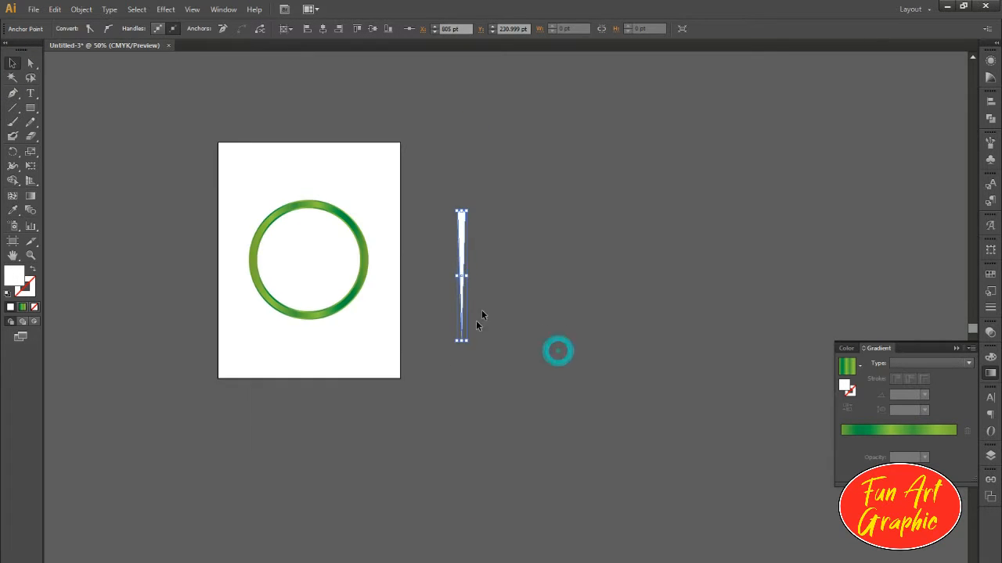
scroll(466, 259, up, 1)
key(alt+space)
key(Escape)
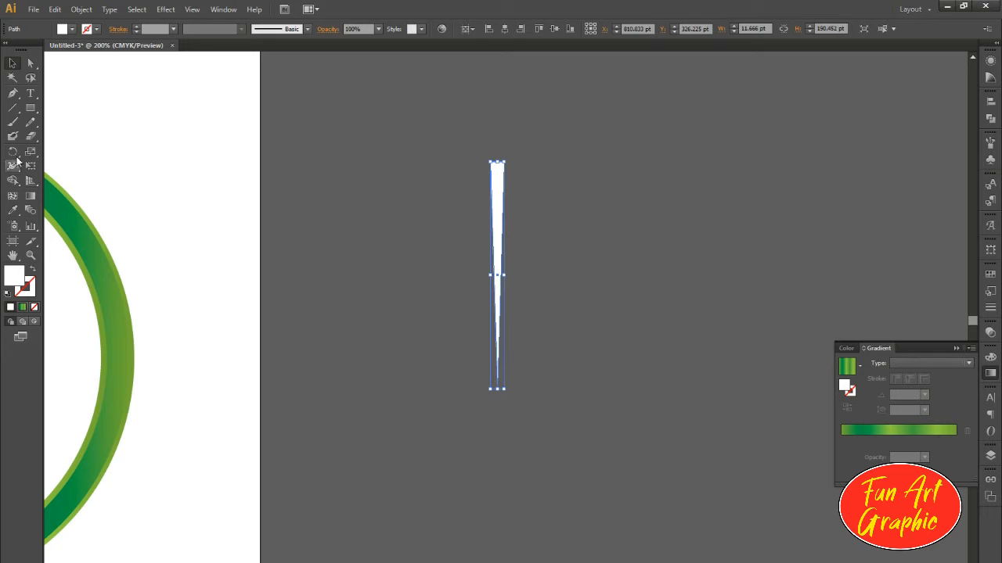
Step: Rotate a copy of the white wedge a few degrees around its pointed bottom tip
click(13, 152)
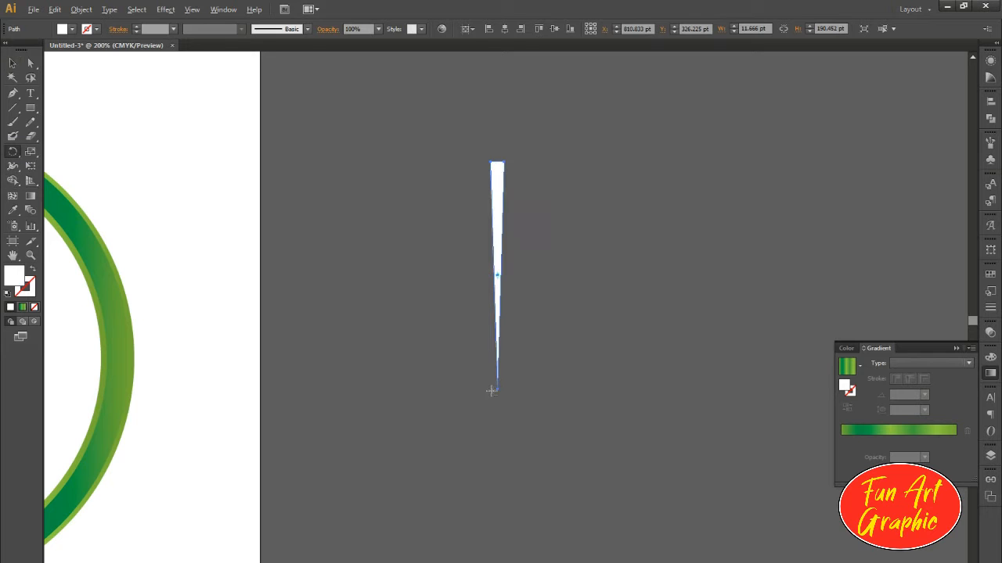
alt+click(497, 390)
drag(480, 231, 805, 221)
click(756, 315)
scroll(804, 269, up, 10)
scroll(805, 269, down, 5)
scroll(804, 269, up, 1)
click(743, 342)
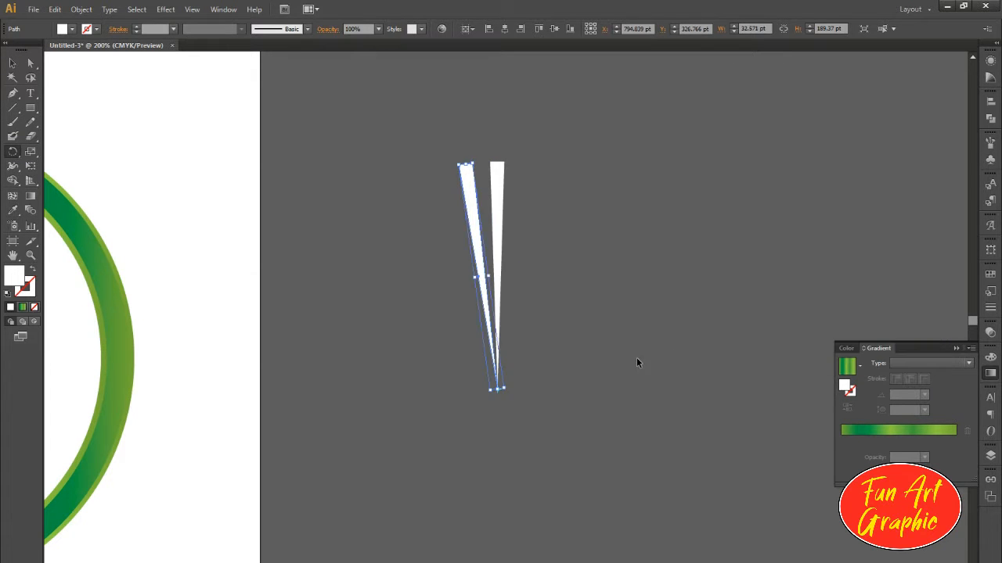
Step: Repeat the rotated copy until the wedges form a full circle of rays
key(ctrl+d)
key(ctrl+d)
key(ctrl+d)
key(ctrl+d)
key(ctrl+d)
key(ctrl+d)
key(ctrl+d)
key(ctrl+d)
key(ctrl+d)
key(ctrl+d)
key(ctrl+d)
key(ctrl+d)
key(ctrl+d)
key(ctrl+d)
key(ctrl+d)
key(ctrl+d)
key(ctrl+d)
key(ctrl+d)
key(ctrl+d)
key(ctrl+d)
key(ctrl+d)
key(ctrl+d)
key(ctrl+d)
key(ctrl+d)
key(ctrl+d)
key(ctrl+d)
key(ctrl+d)
key(ctrl+d)
key(ctrl+d)
key(ctrl+d)
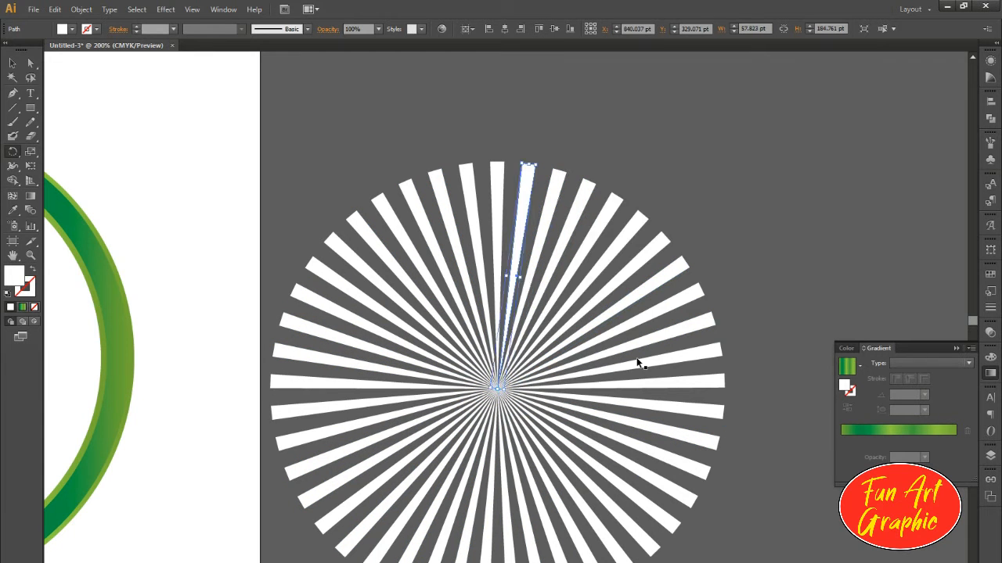
Step: Select all the white rays and group them
click(11, 63)
click(477, 121)
scroll(521, 202, down, 1)
drag(696, 164, 368, 476)
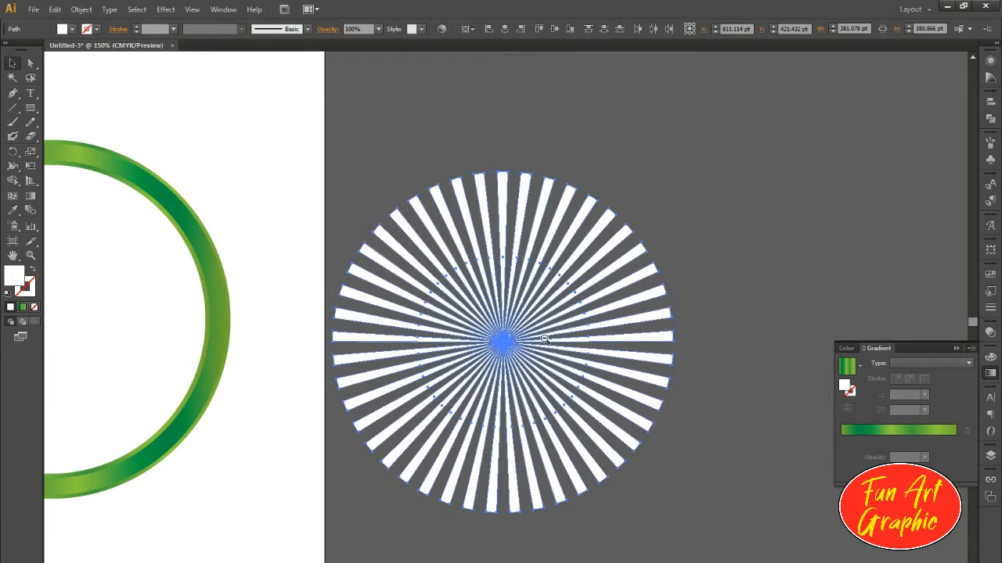
scroll(543, 338, down, 2)
key(ctrl+g)
Step: Centre the ray group horizontally and vertically on the inner circle
scroll(330, 356, up, 2)
shift+click(356, 285)
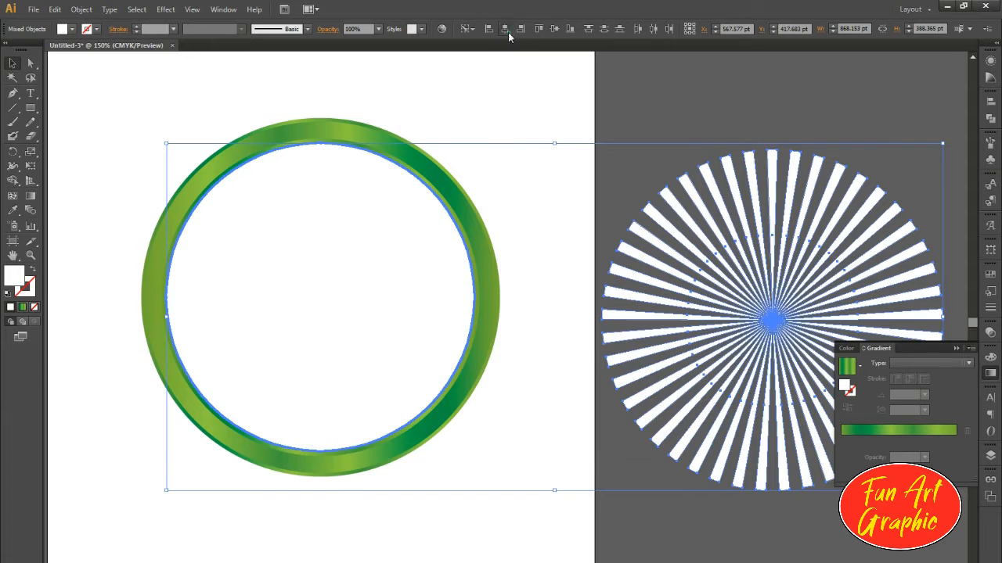
click(505, 30)
click(554, 29)
key(ctrl+7)
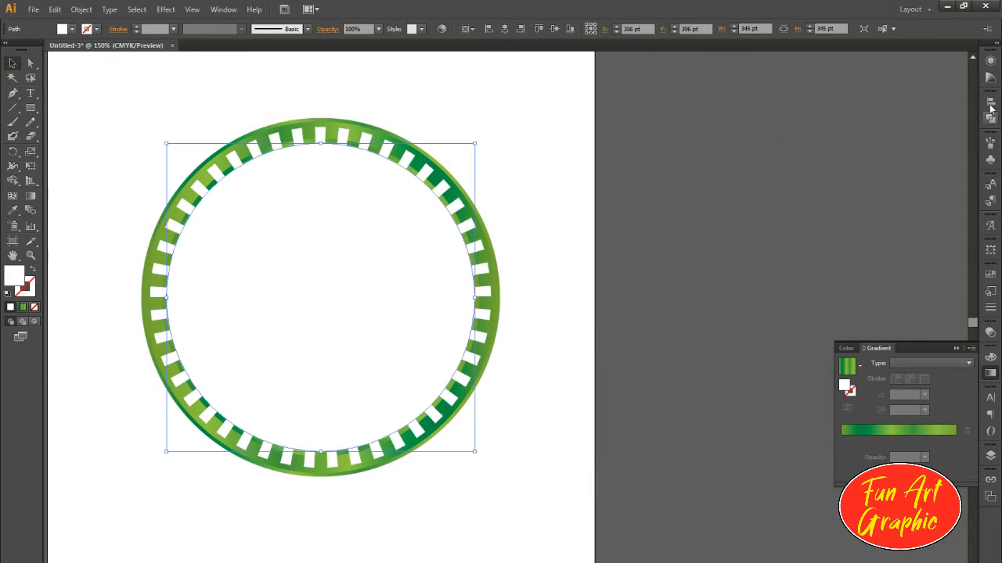
Step: Fill the inner circle with a radial gradient and remove its middle colour stops
click(905, 388)
drag(862, 442, 893, 469)
drag(912, 442, 914, 471)
drag(935, 441, 934, 470)
Step: Recolour the inner circle's radial gradient with light blue at the centre and bright blue at the edge
double_click(841, 442)
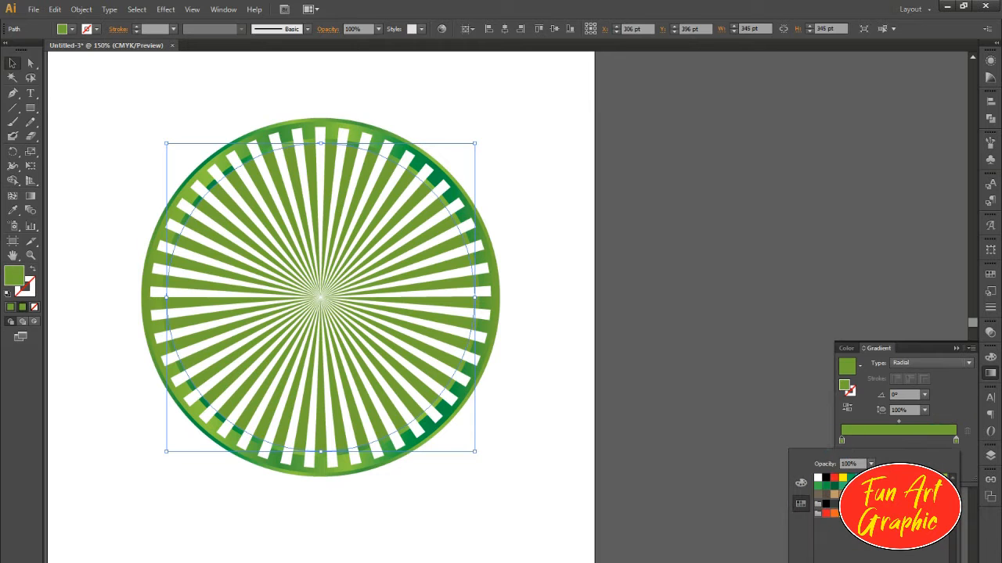
click(846, 467)
click(955, 443)
double_click(956, 443)
click(871, 480)
click(842, 442)
double_click(842, 442)
click(800, 483)
click(884, 559)
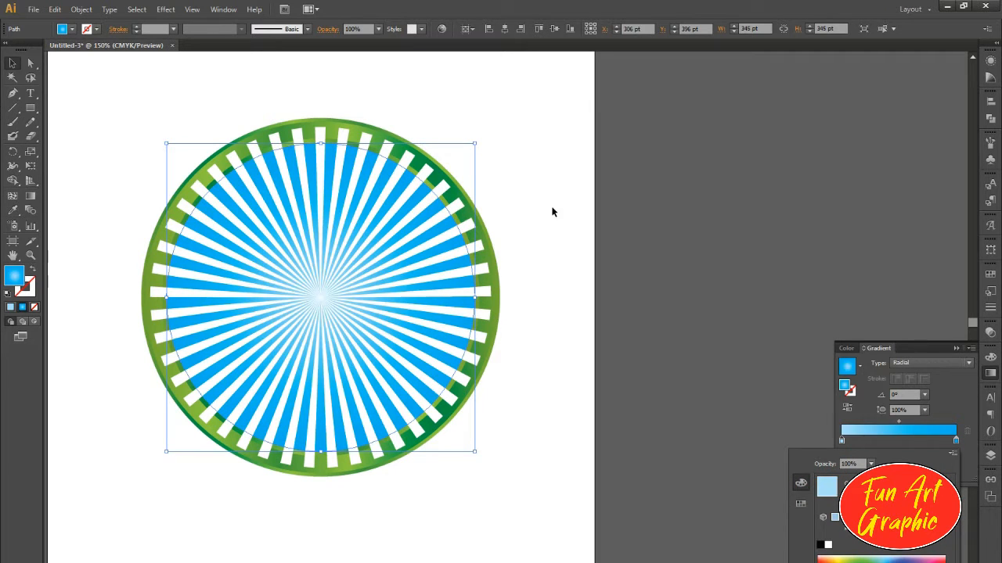
click(552, 208)
Step: Fill the ray group with light blue using C 50%, M 0%, Y 0%, K 0%
click(395, 178)
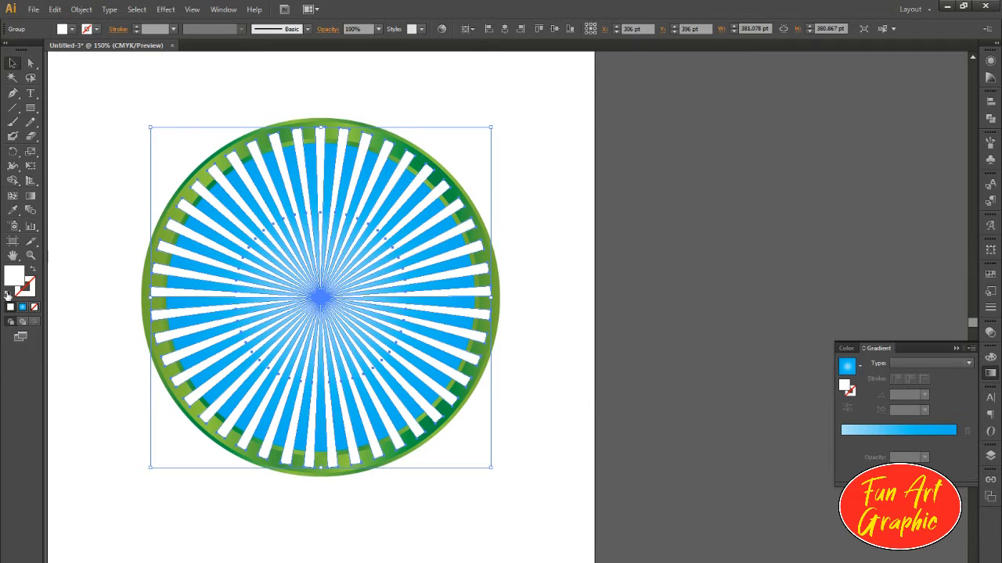
double_click(14, 278)
text(50)
key(Tab)
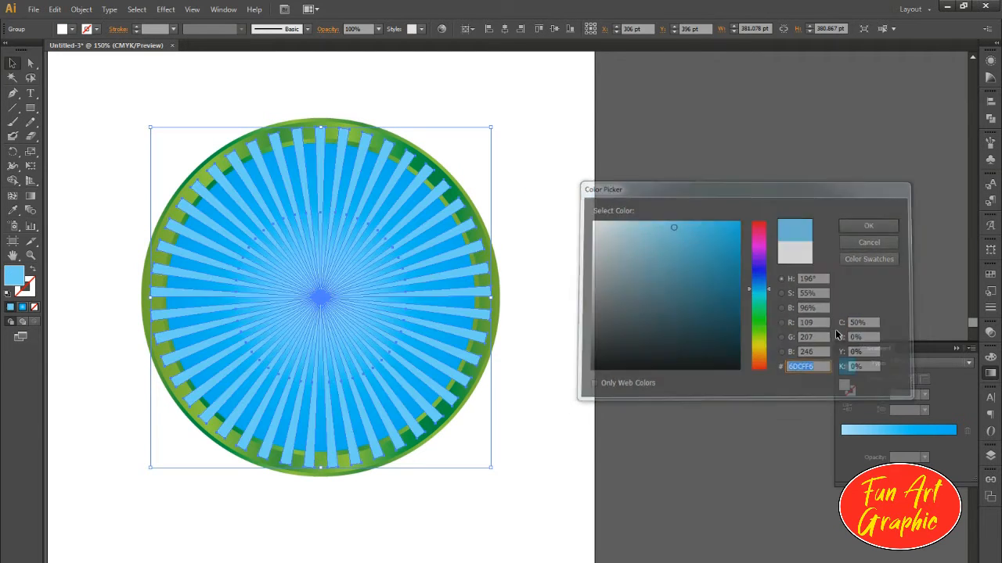
key(Return)
Step: Enlarge the ray group until it extends past the green ring and centre it on the blue circle
drag(492, 470, 551, 526)
shift+click(279, 196)
click(504, 29)
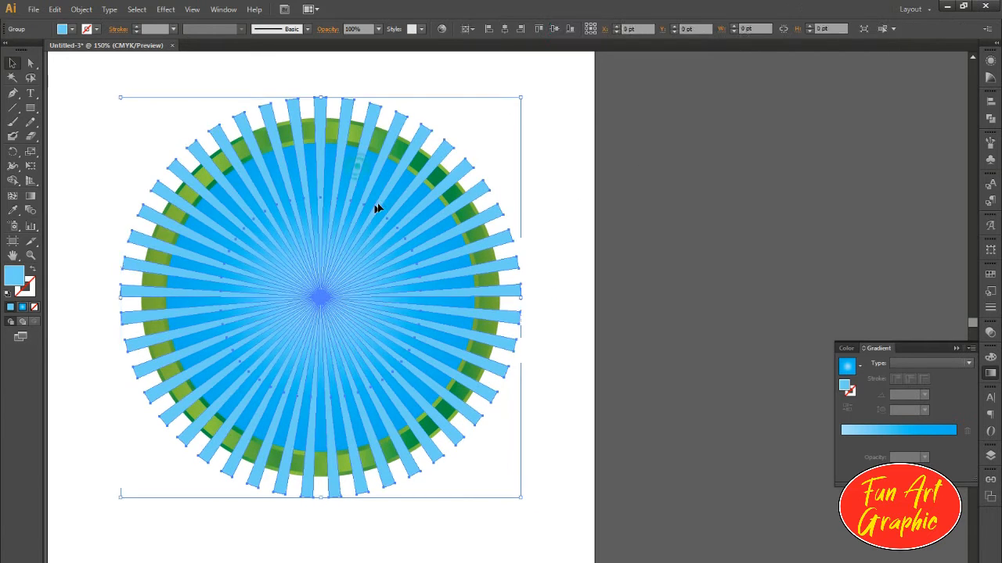
Step: Trim away the ray parts outside the blue circle with the Shape Builder tool
key(shift+m)
mouse_move(464, 170)
mouse_down()
mouse_move(369, 126)
mouse_move(288, 105)
mouse_up()
mouse_move(309, 98)
mouse_down()
mouse_move(192, 163)
mouse_move(141, 222)
mouse_move(160, 441)
mouse_move(321, 501)
mouse_up()
drag(417, 497, 321, 501)
drag(521, 144, 489, 395)
drag(488, 116, 466, 214)
click(12, 62)
click(266, 50)
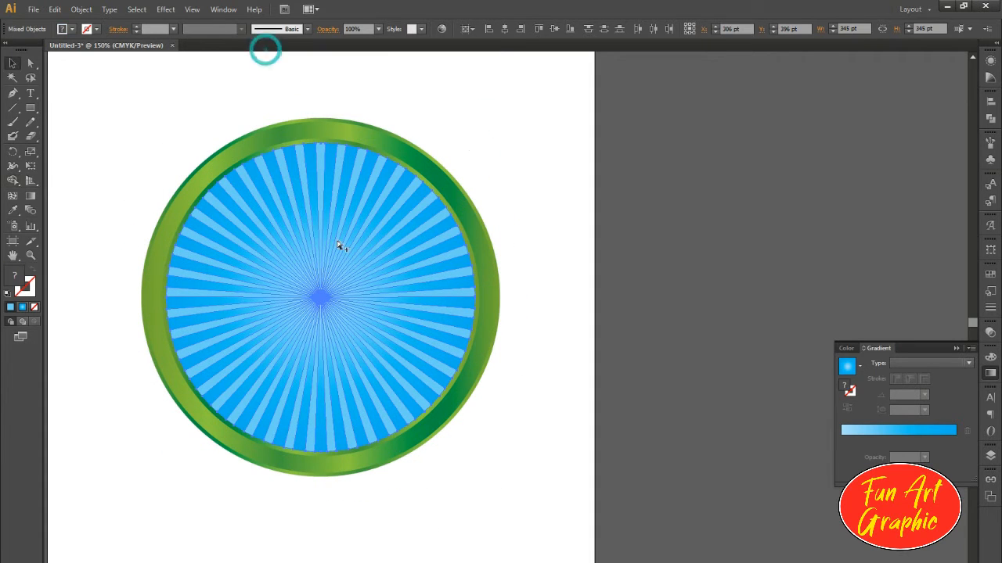
click(394, 91)
Step: Move the trimmed ray group horizontally off the artboard to X 1026 pt
scroll(327, 267, down, 1)
scroll(296, 284, up, 1)
click(322, 248)
key(shift+Right)
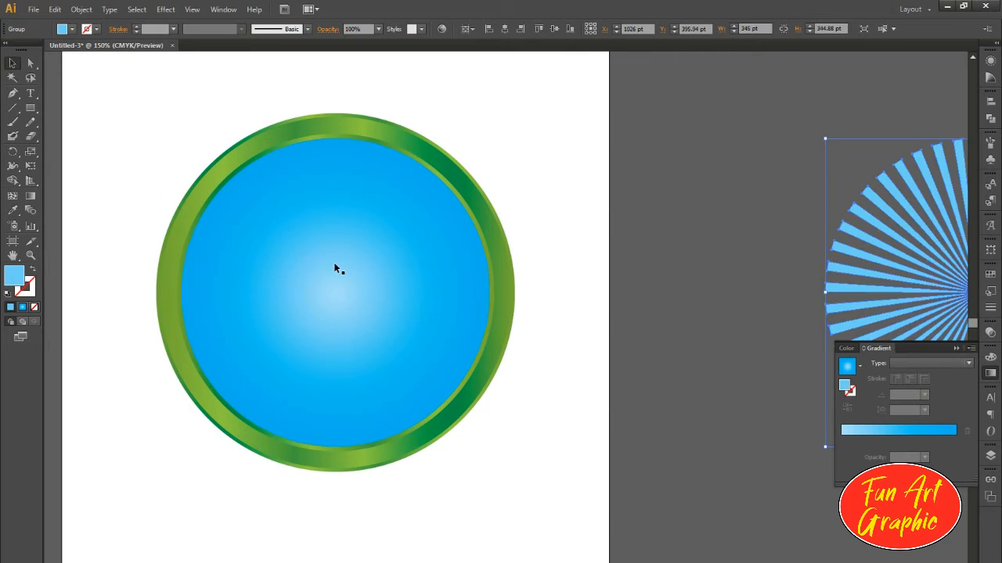
drag(528, 318, 257, 321)
Step: Change the centre stop of the blue circle's radial gradient to white
ctrl+click(514, 284)
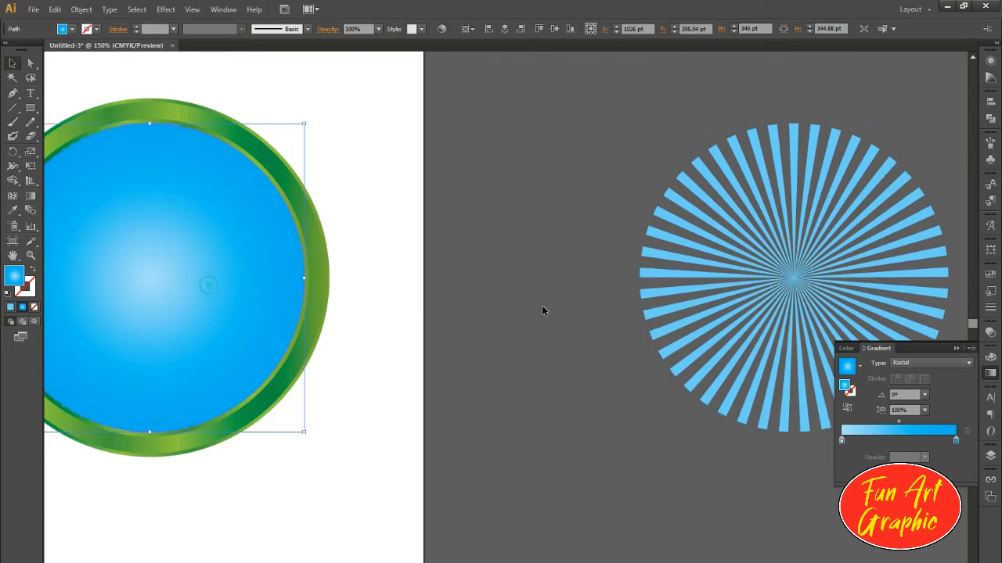
key(g)
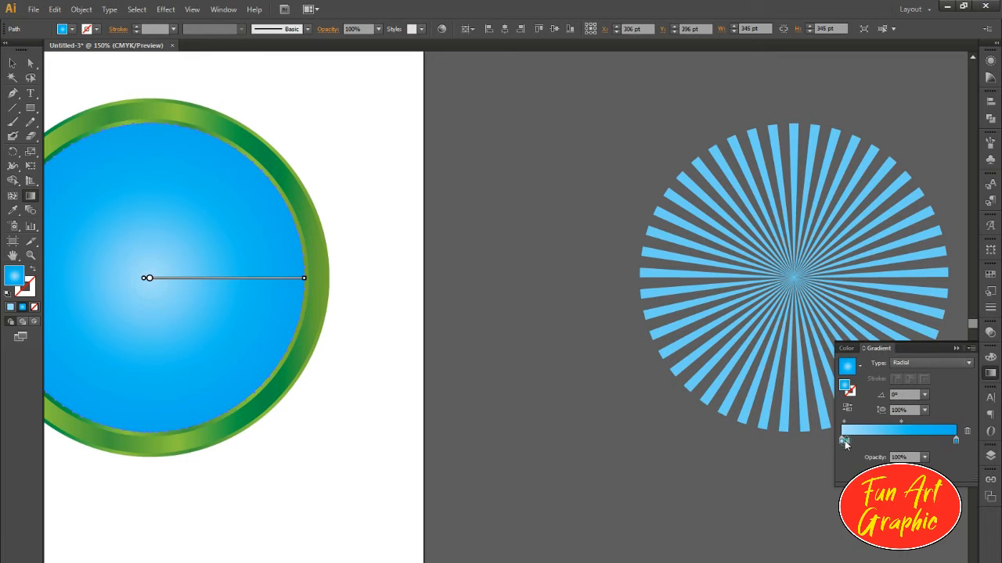
double_click(843, 440)
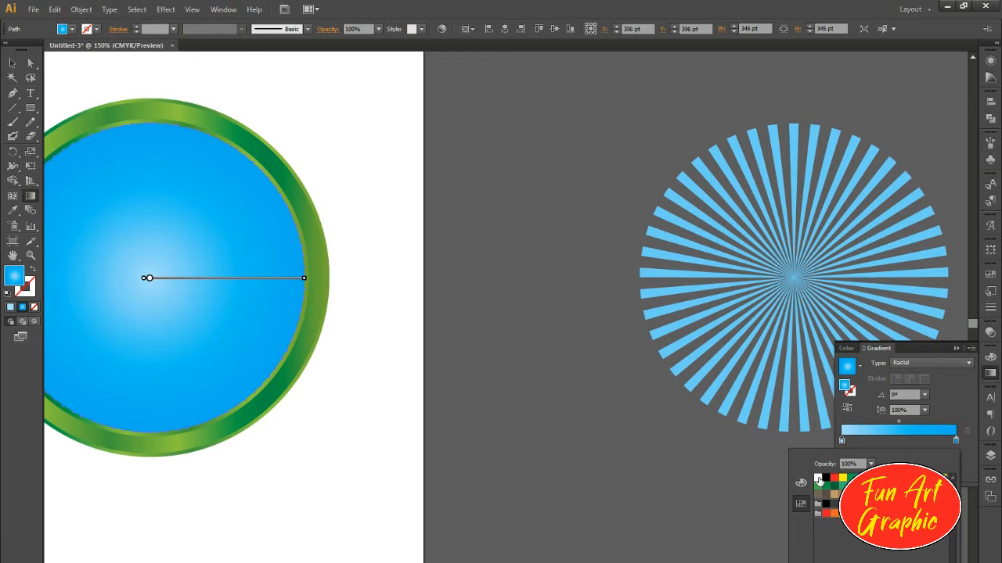
click(818, 478)
click(13, 63)
drag(246, 81, 564, 138)
drag(219, 255, 427, 258)
drag(364, 248, 504, 248)
key(ctrl+z)
click(718, 201)
scroll(348, 300, down, 1)
drag(514, 322, 497, 367)
scroll(363, 355, up, 1)
drag(319, 366, 382, 344)
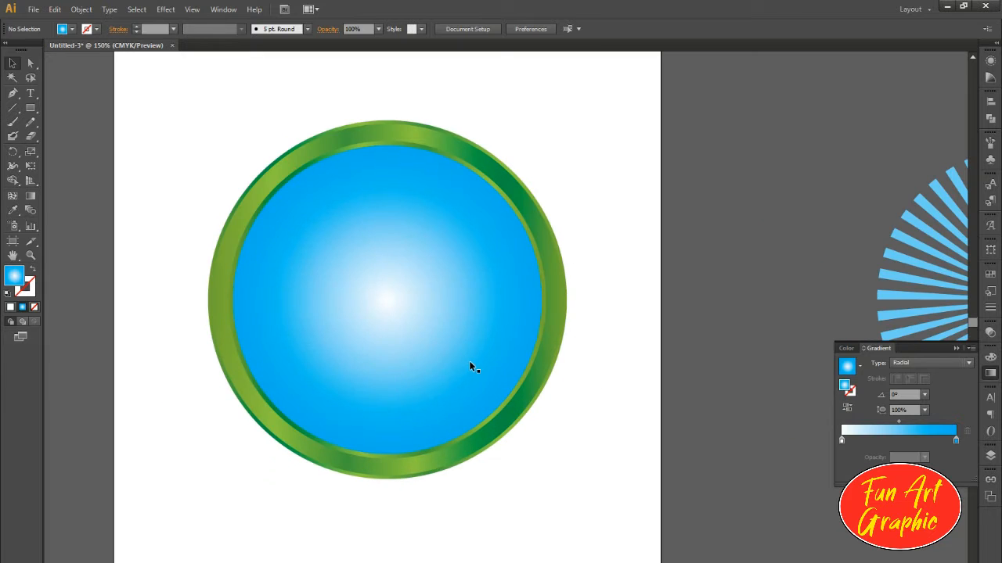
Step: Draw a horizontal rectangle about 386 × 64 pt directly below the green ring
drag(470, 370, 435, 315)
drag(283, 496, 505, 472)
key(v)
drag(270, 521, 351, 481)
click(485, 489)
drag(497, 487, 436, 510)
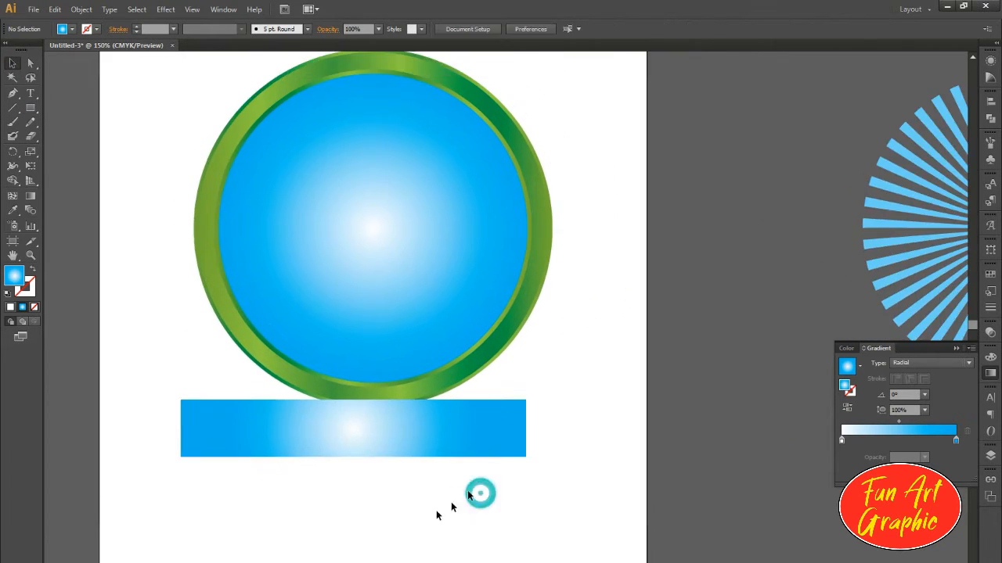
Step: Change the rectangle's gradient to linear and move its blue stop to the middle
click(431, 439)
drag(446, 461, 493, 472)
click(904, 362)
click(908, 377)
drag(955, 441, 894, 444)
Step: Change the banner rectangle's gradient to green end stops with a lime green middle stop
double_click(957, 442)
click(828, 485)
double_click(842, 442)
click(827, 486)
double_click(894, 442)
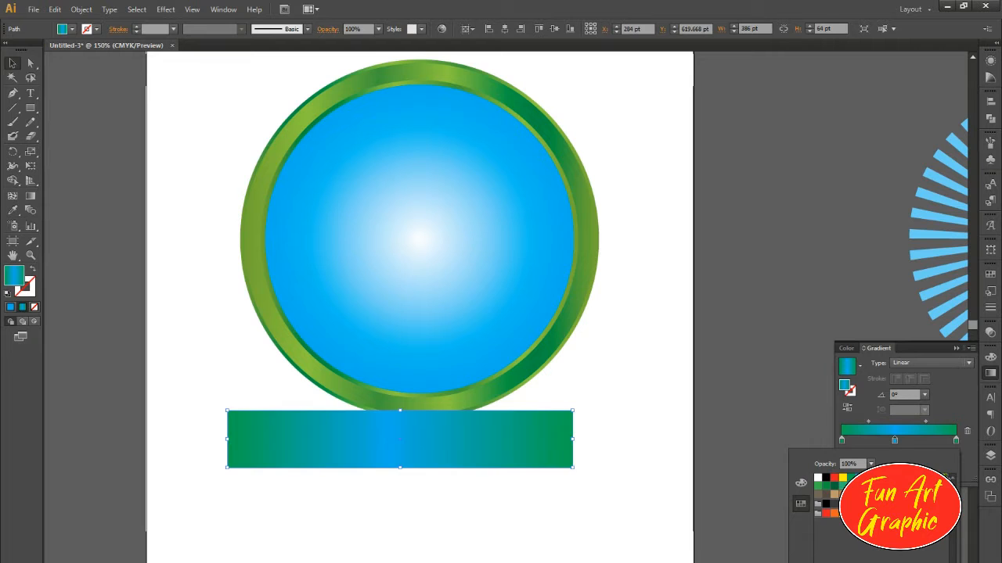
click(944, 479)
Step: Darken the green end stops and the lime middle stop of the banner's linear gradient
click(842, 443)
double_click(842, 441)
click(801, 484)
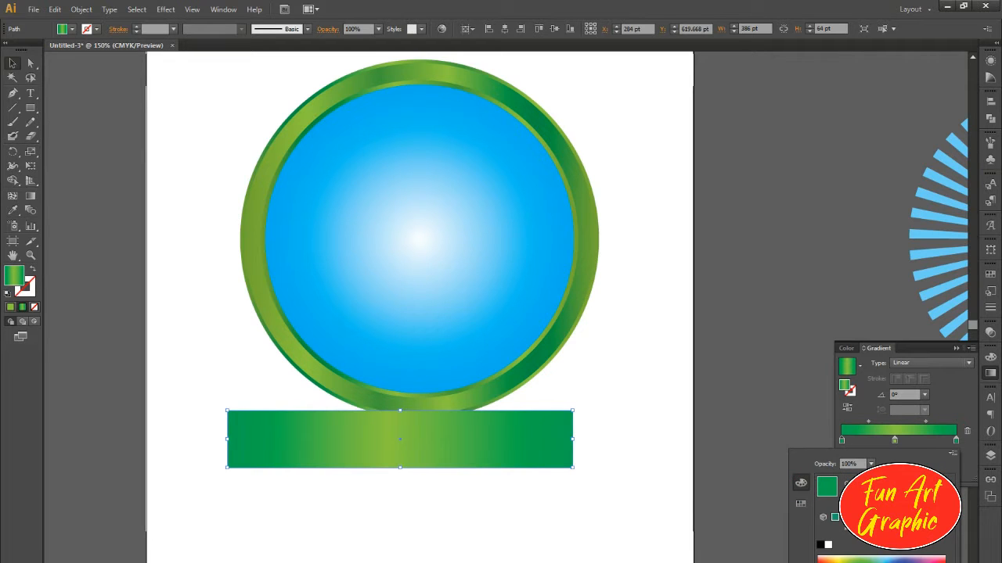
click(852, 557)
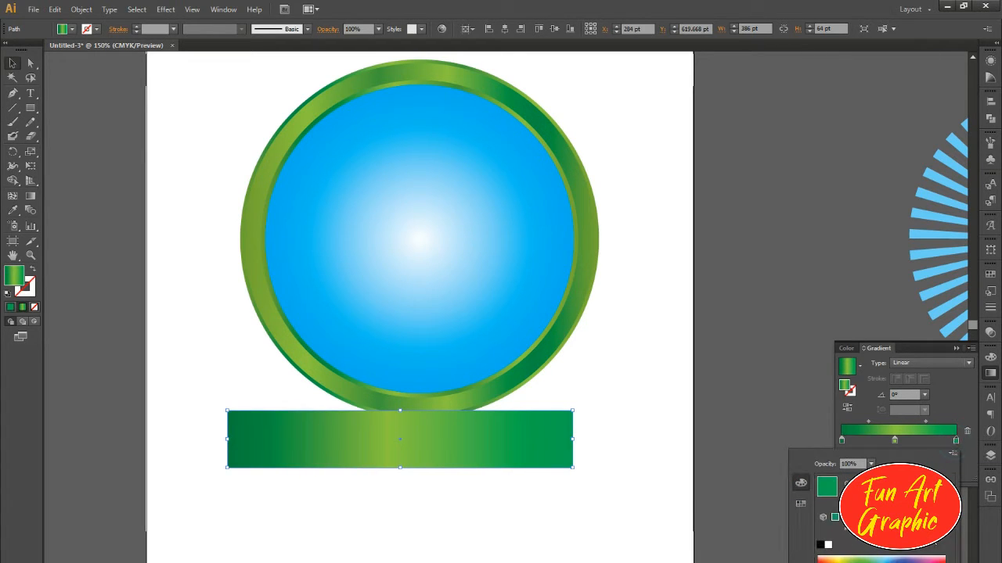
click(851, 559)
click(896, 442)
double_click(894, 441)
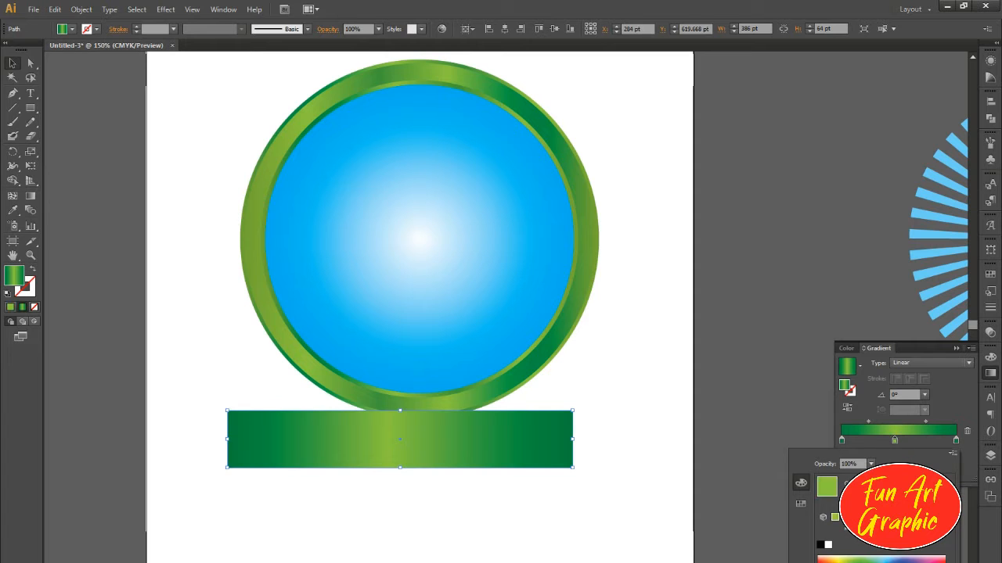
key(Tab)
Step: Move the banner rectangle down to about X 300 pt, Y 642 pt, leaving a gap below the ring
click(13, 63)
drag(443, 501, 453, 443)
drag(490, 378, 504, 399)
ctrl+click(469, 468)
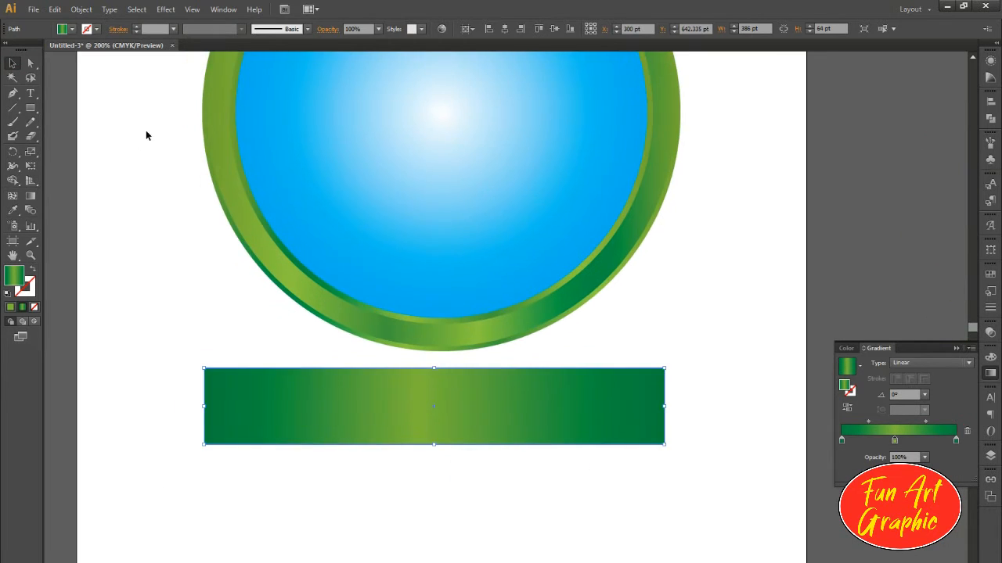
click(76, 53)
Step: Draw a rectangle about 72 × 54.5 pt overlapping the banner's left end and pull its outer edge inward into a V notch
click(29, 108)
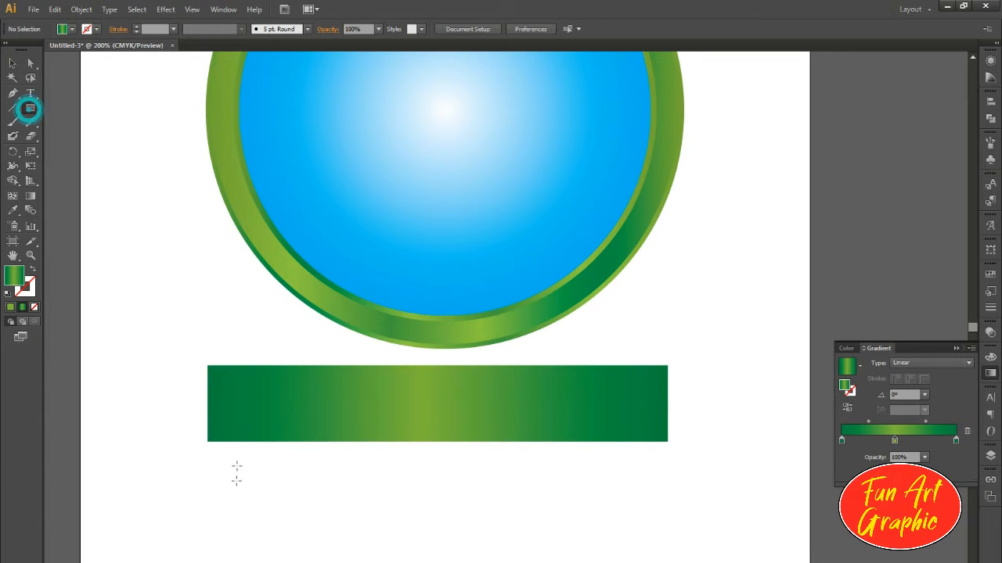
drag(170, 456, 142, 467)
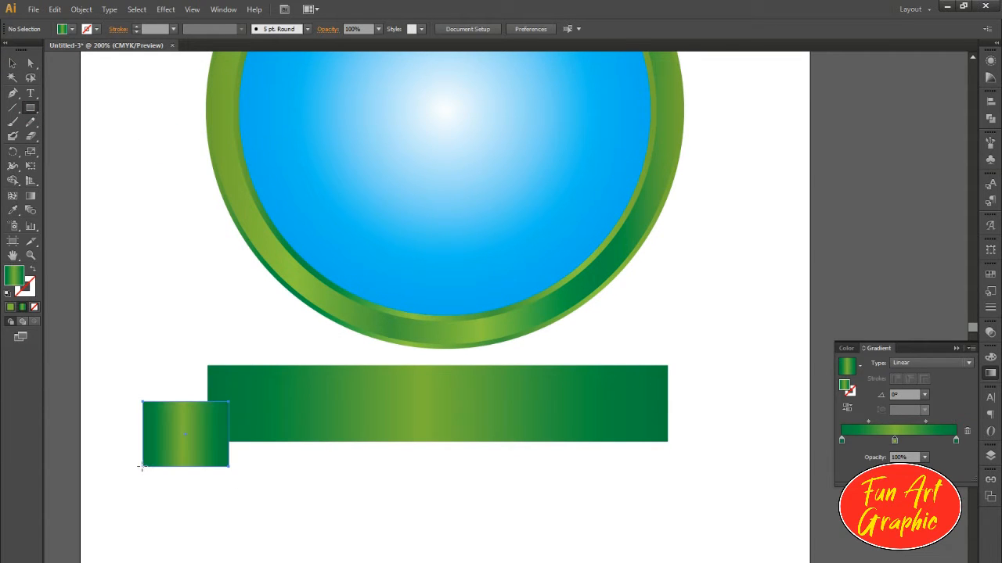
key(a)
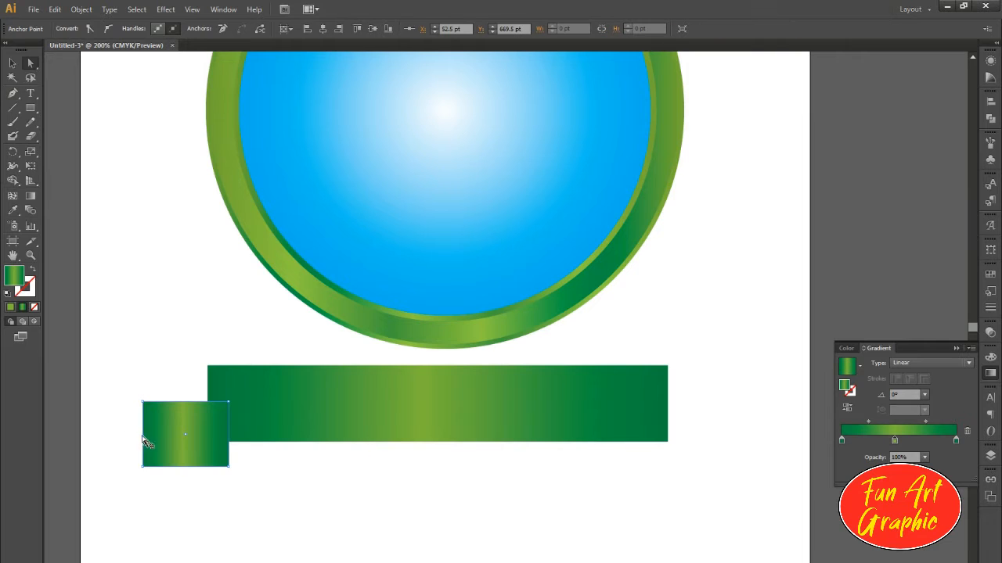
click(12, 63)
click(116, 190)
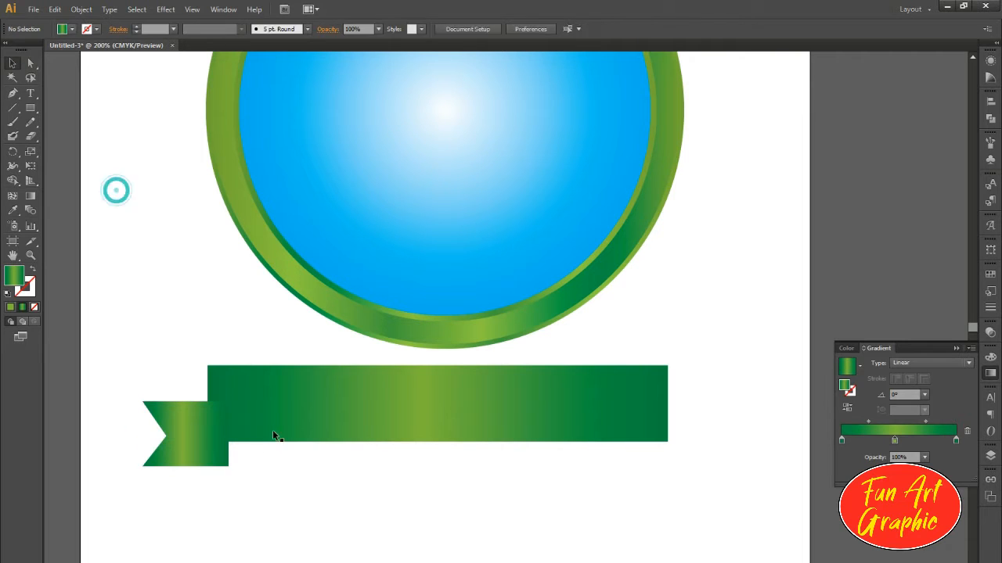
Step: Bring the main banner rectangle in front of the notched tail and raise the tail to about Y 658.75 pt
click(276, 428)
key(ctrl+shift+])
click(114, 214)
drag(209, 446, 204, 468)
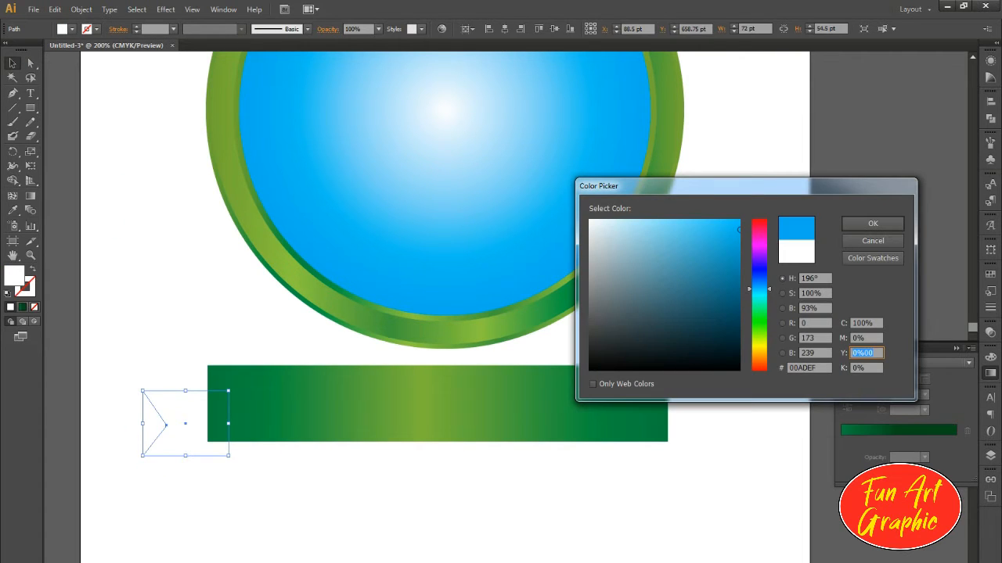
Step: Fill the notched ribbon tail with dark green, CMYK 100, 0, 100, 70
text(100)
key(Tab)
text(70)
key(shift+Tab)
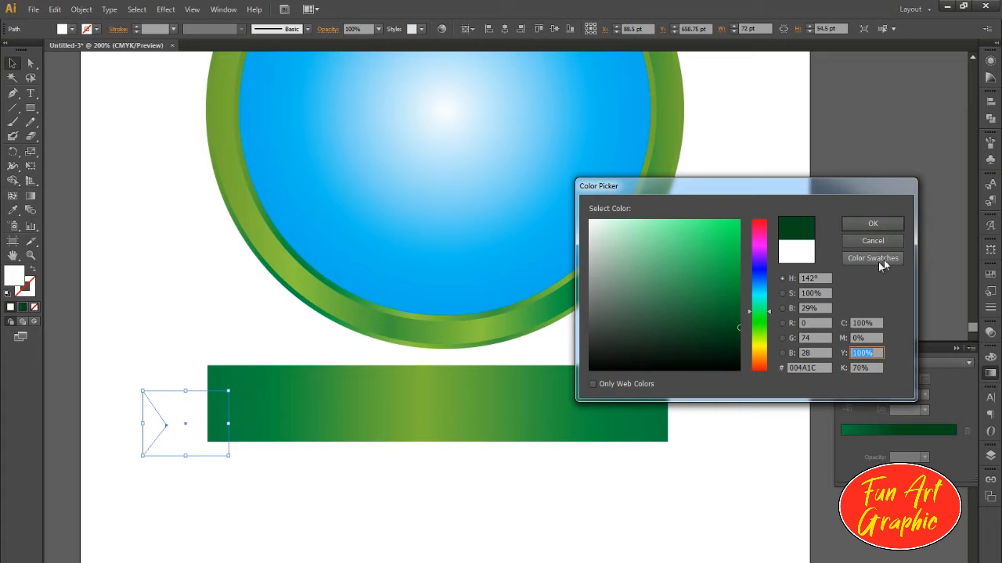
click(874, 224)
Step: Reflect a copy of the ribbon tail horizontally and place it behind the banner's right end at about X 493 pt
scroll(198, 459, up, 2)
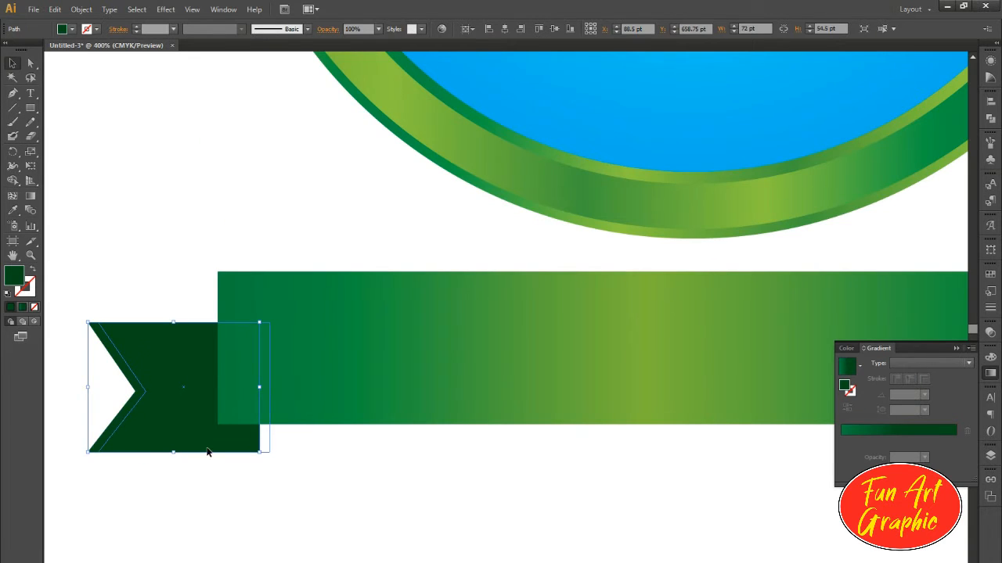
scroll(149, 436, down, 1)
right_click(158, 412)
mouse_move(208, 383)
click(337, 429)
click(798, 338)
drag(159, 390, 809, 391)
drag(817, 439, 728, 440)
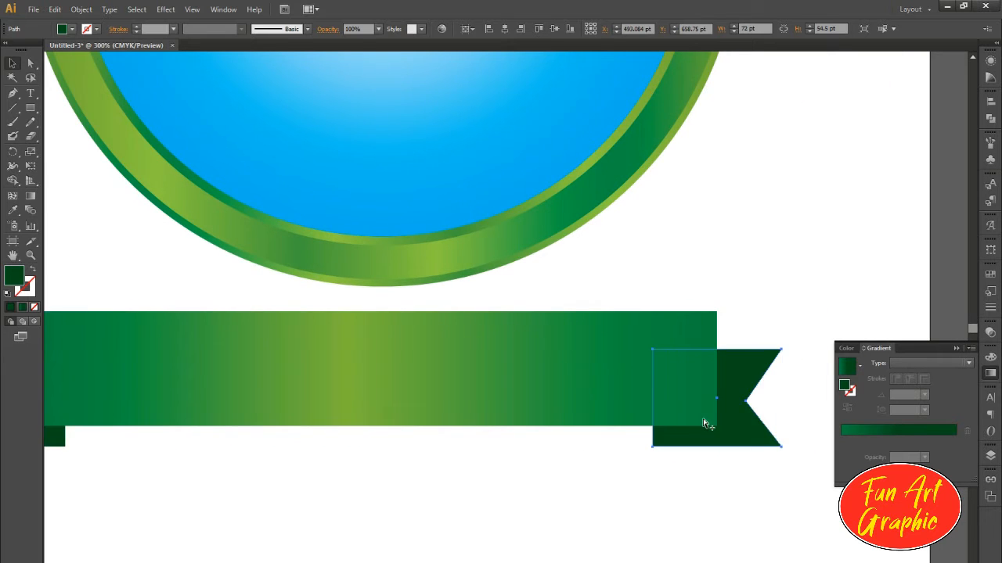
Step: Group the two ribbon tails and centre them horizontally with the main banner rectangle
scroll(822, 399, down, 2)
shift+click(410, 419)
key(ctrl+g)
shift+click(659, 381)
click(658, 381)
click(504, 29)
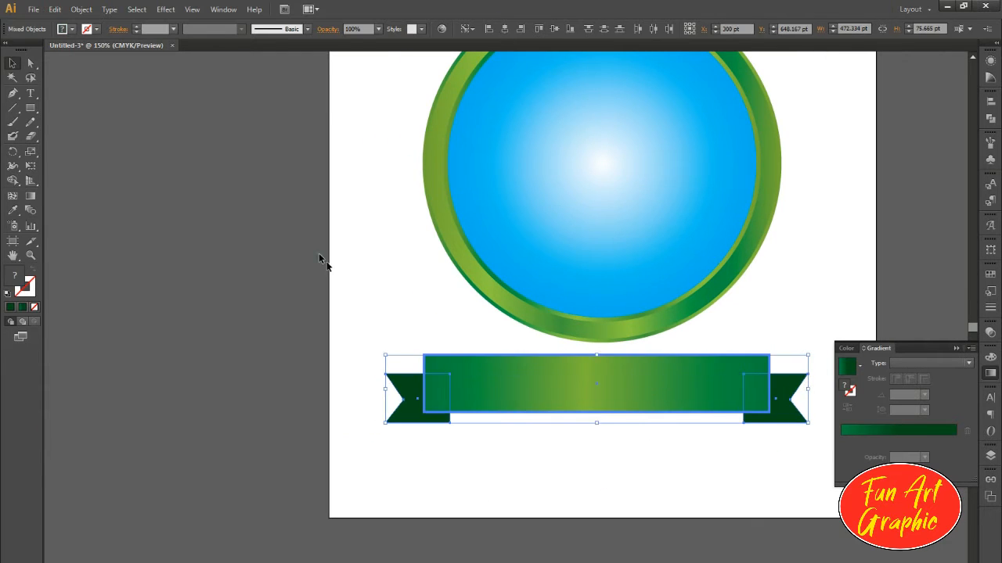
click(319, 258)
Step: Offset the main banner rectangle's path inward to make an inner rectangle of 376 × 54 pt
scroll(767, 421, up, 2)
drag(774, 421, 775, 430)
click(542, 421)
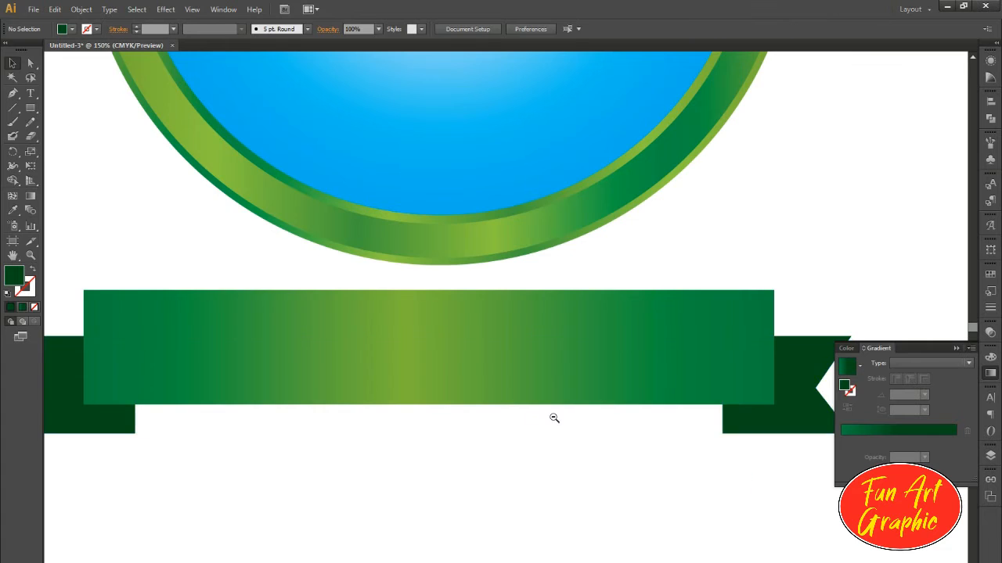
scroll(539, 419, down, 2)
click(391, 395)
scroll(392, 395, up, 1)
click(81, 9)
mouse_move(110, 258)
click(263, 293)
click(493, 273)
key(Down)
key(Down)
key(Down)
key(Down)
click(538, 271)
scroll(336, 438, up, 1)
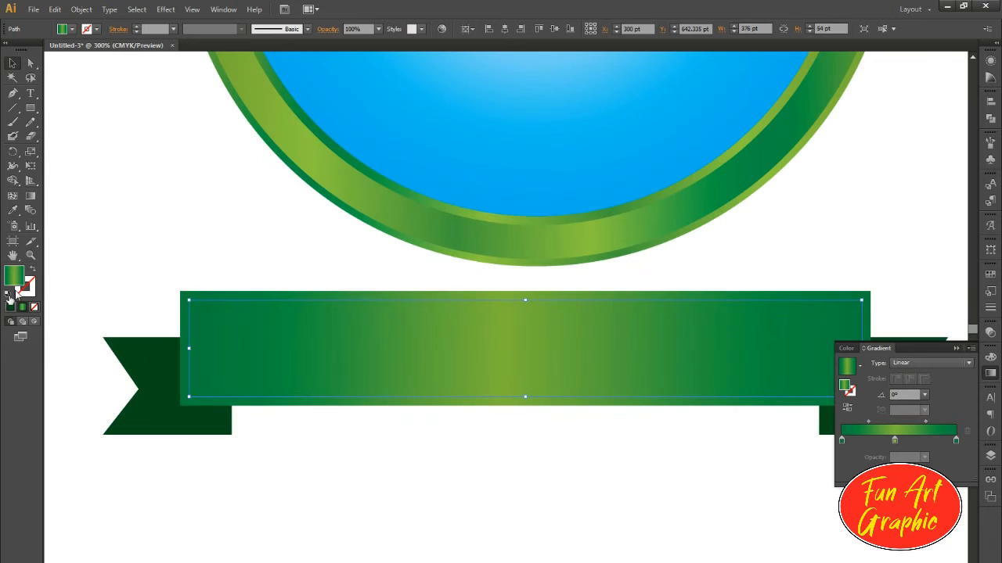
Step: Give the inner rectangle no fill and a 1 pt black dashed stroke with 8 pt dashes
click(8, 294)
click(35, 307)
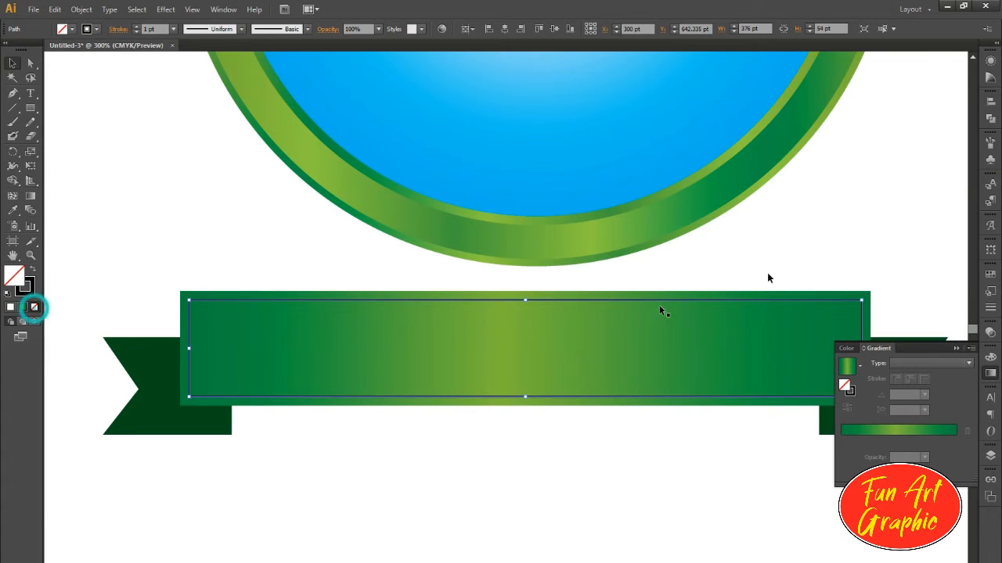
click(990, 308)
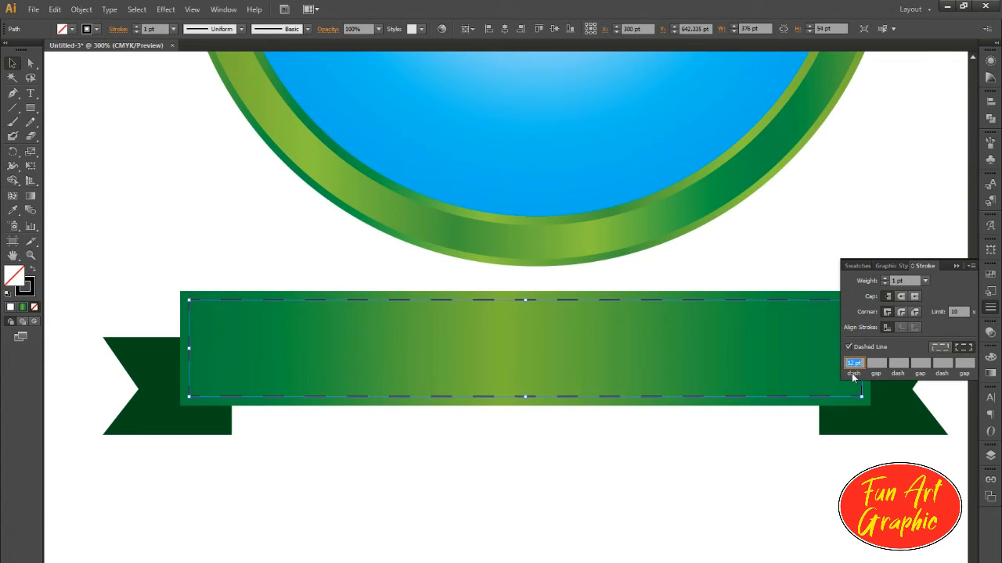
Step: Expand the dashed stroke's appearance, then expand its fill and stroke into shapes
click(82, 9)
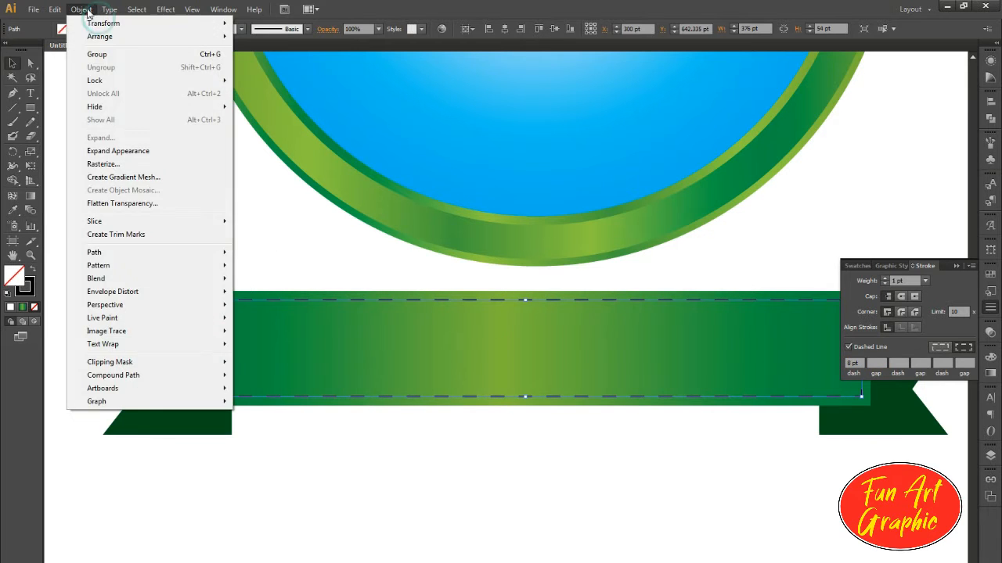
click(109, 149)
click(82, 8)
click(99, 134)
click(475, 372)
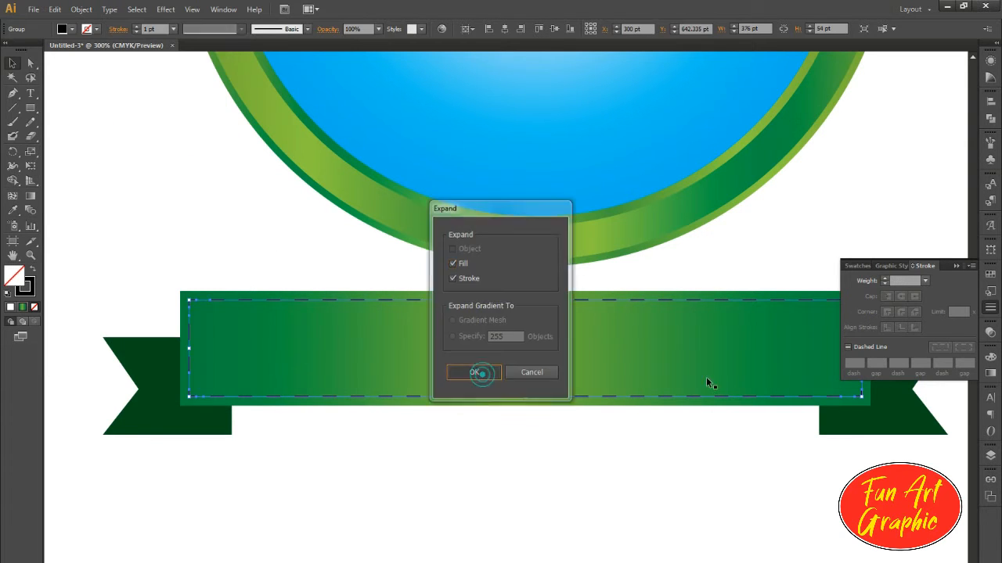
click(992, 119)
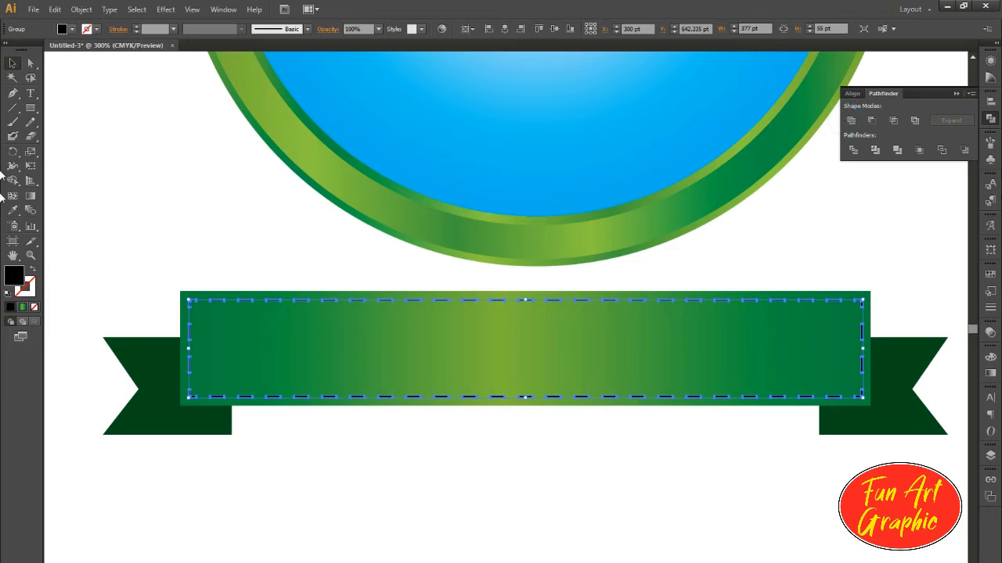
Step: Fill the expanded dashes with white and lower their opacity so they are semi-transparent
click(990, 274)
click(856, 279)
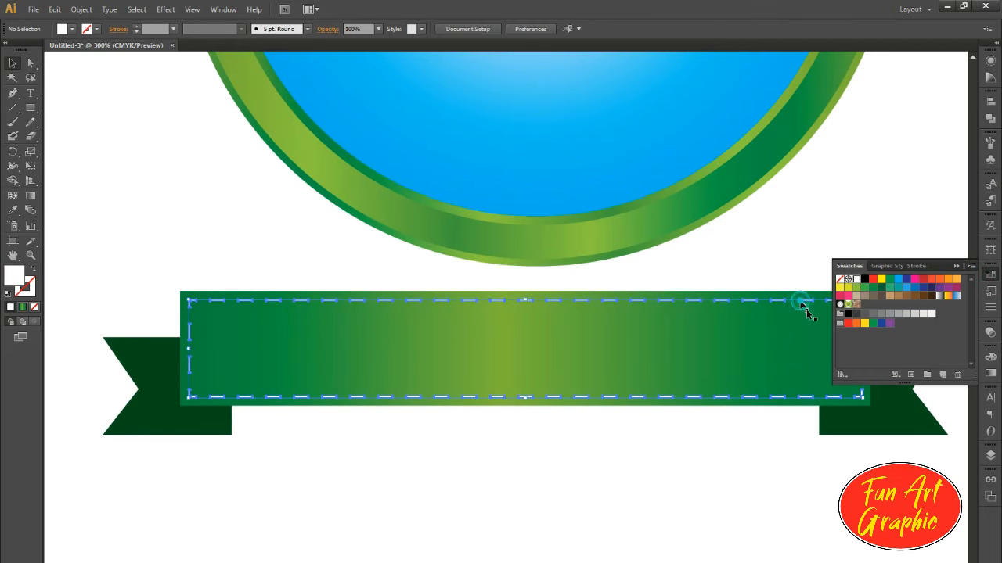
click(989, 334)
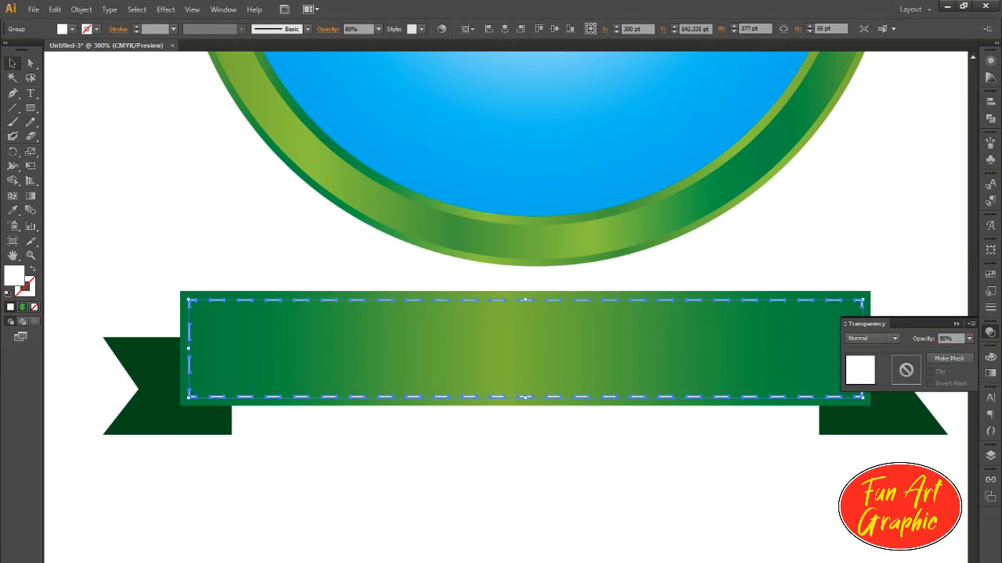
click(950, 269)
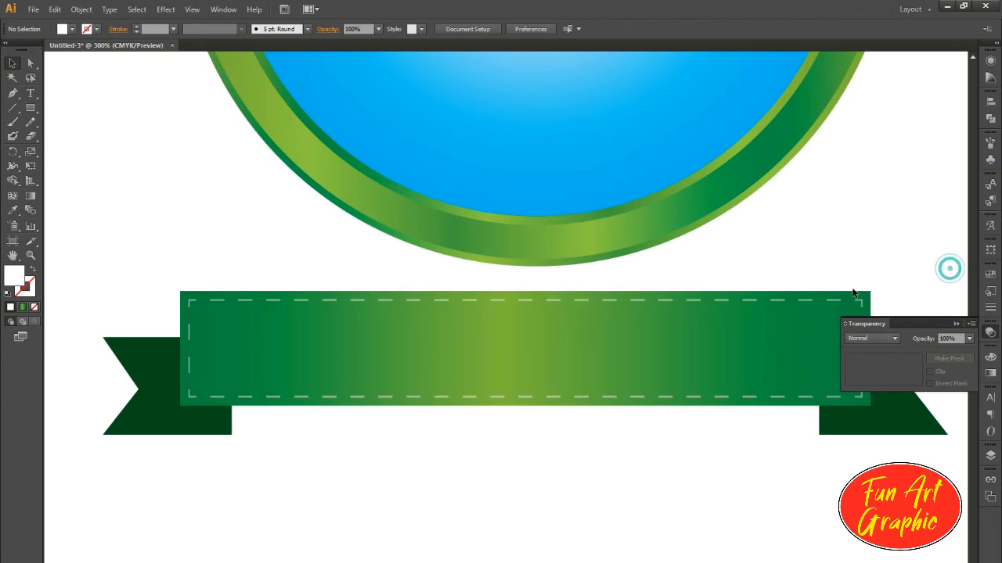
Step: Narrow the main banner with its dashed border, then the tail pair, symmetrically to an overall width of about 440.5 pt
key(ctrl+minus)
drag(671, 477, 596, 481)
click(590, 356)
shift+click(666, 351)
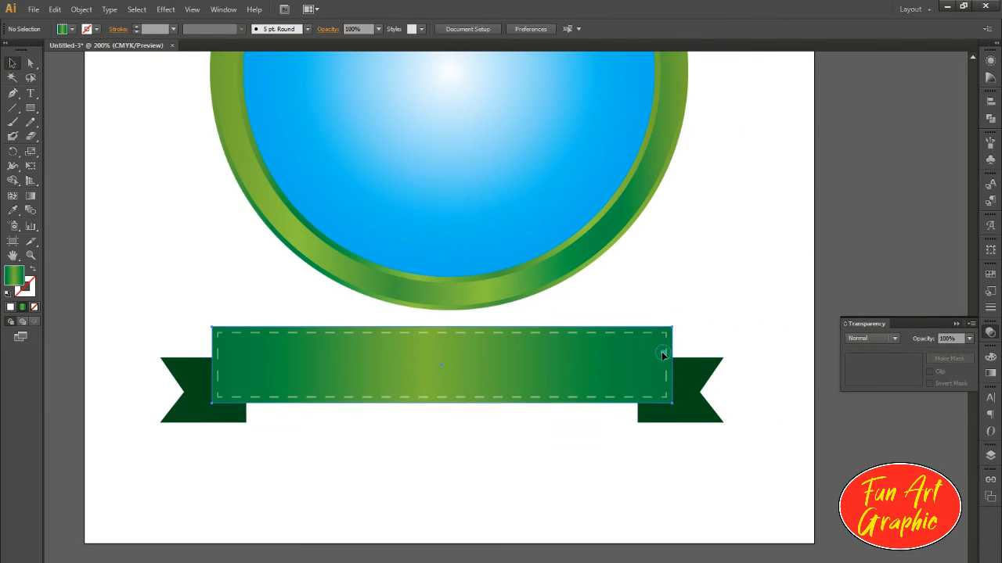
click(662, 351)
shift+click(665, 356)
drag(672, 365, 657, 365)
click(690, 392)
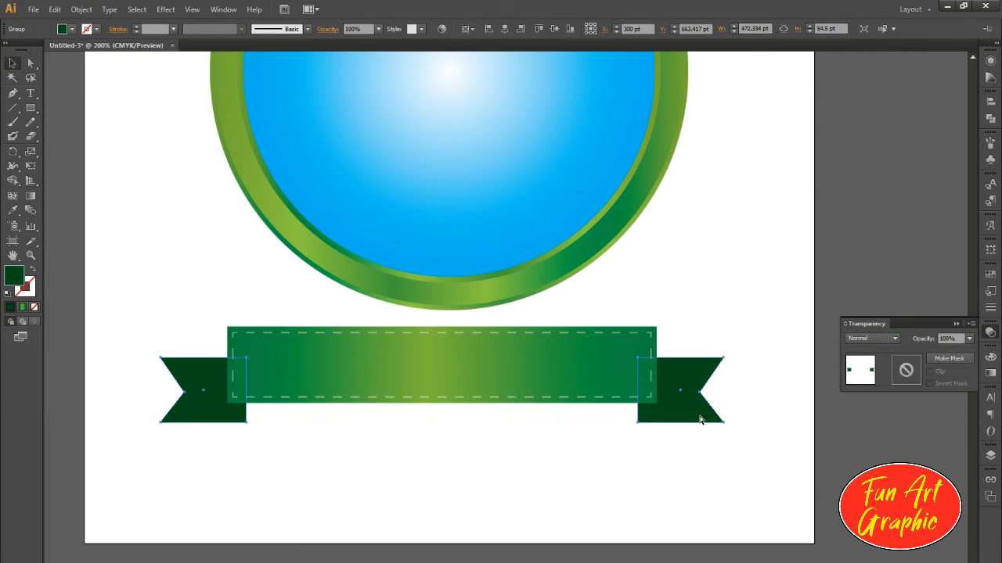
drag(723, 391, 704, 390)
drag(759, 307, 609, 466)
key(ctrl+g)
click(81, 9)
mouse_move(101, 251)
click(279, 293)
click(479, 273)
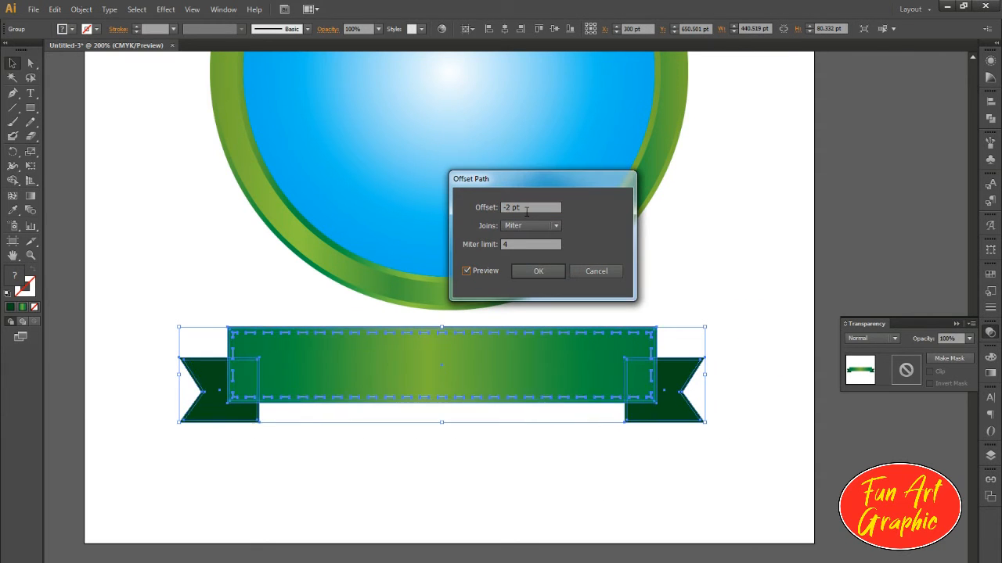
click(598, 274)
right_click(657, 371)
click(699, 441)
Step: Offset the paths of the main banner rectangle and both ribbon tails outward by 4 pt
click(81, 8)
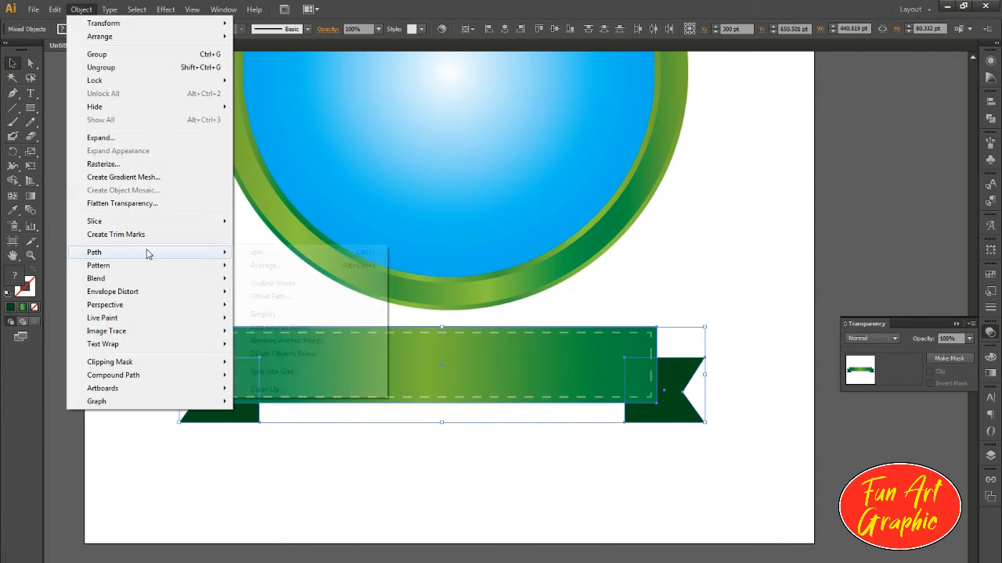
mouse_move(107, 256)
click(279, 292)
click(468, 271)
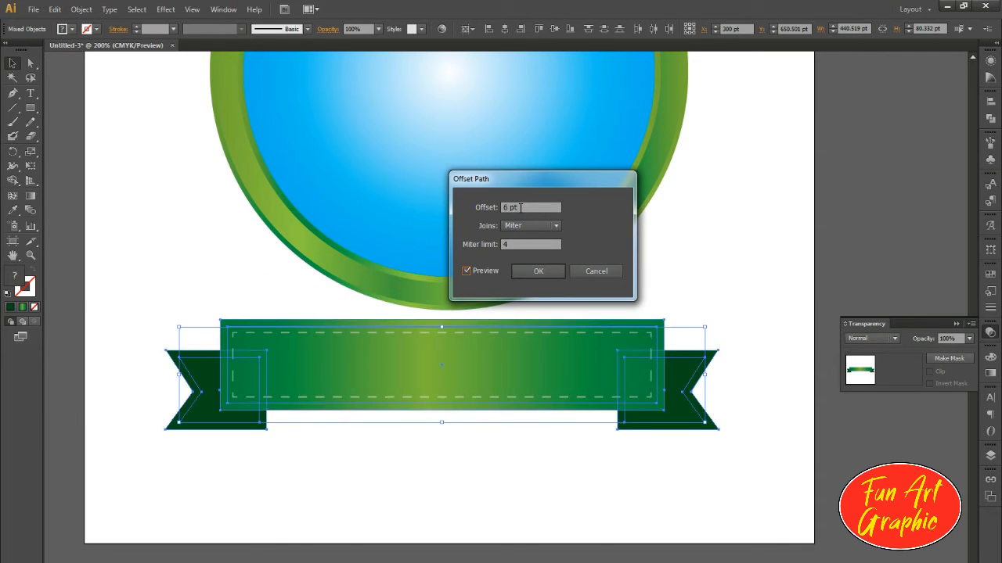
click(559, 269)
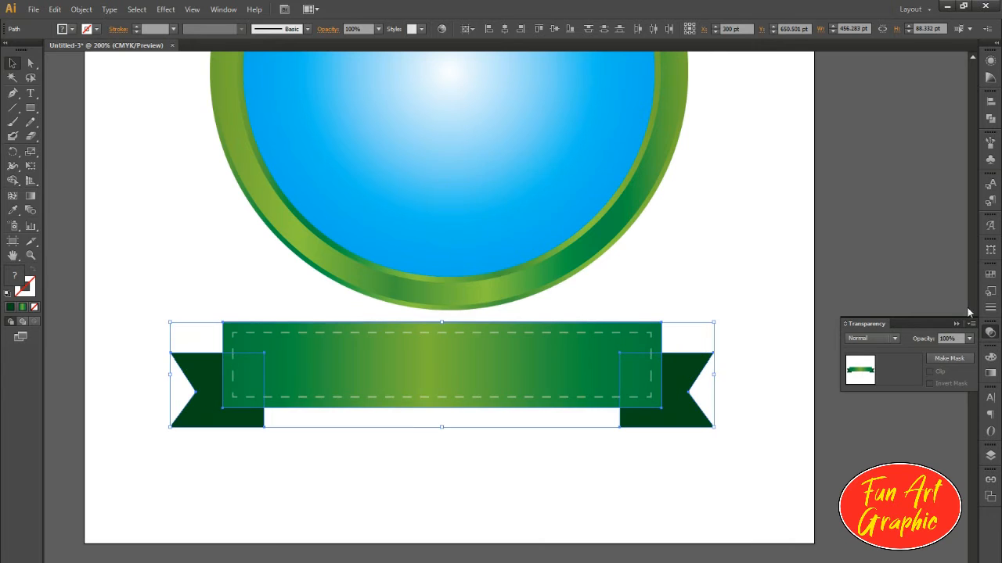
Step: Unite the offset banner shapes into one outline and fill it with lime green
click(990, 118)
click(850, 120)
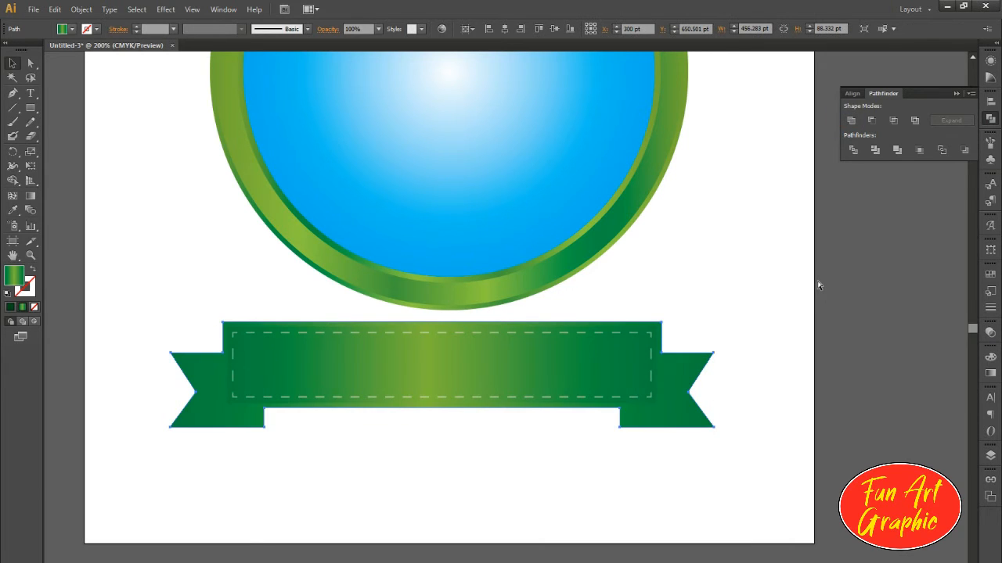
click(990, 274)
click(857, 288)
click(712, 385)
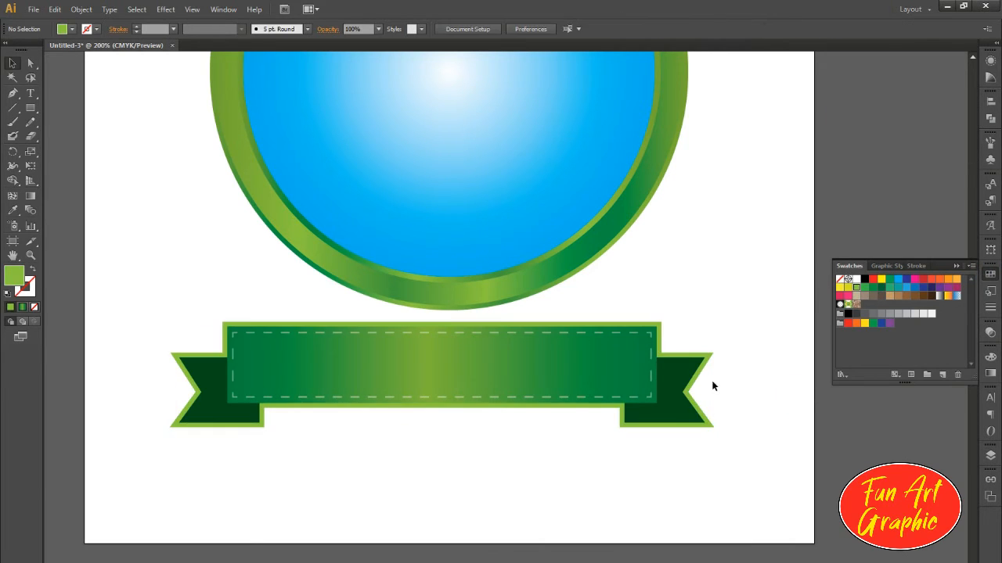
Step: Lighten the banner outline's fill by setting its cyan value to 30%
click(672, 354)
double_click(14, 275)
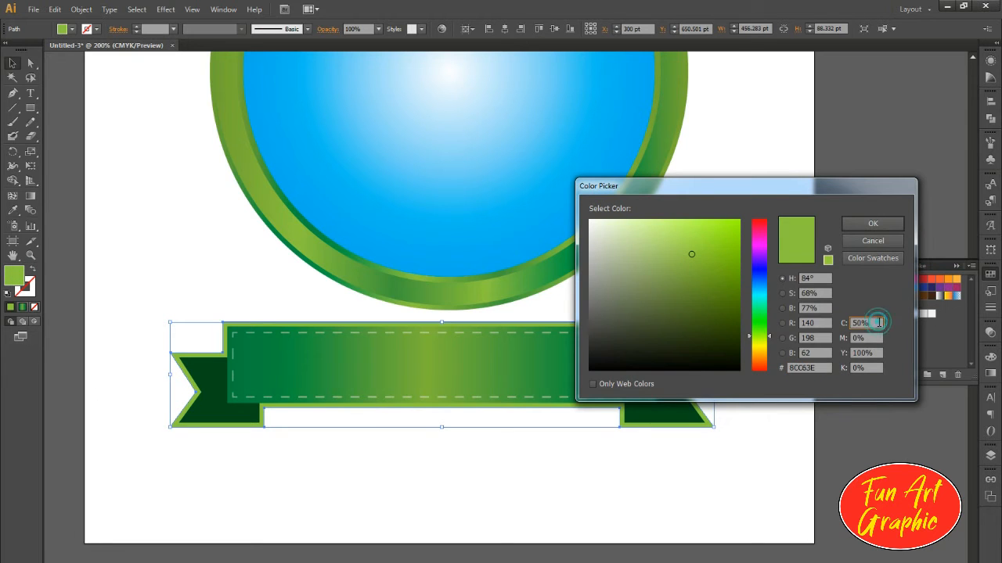
text(30)
key(Tab)
click(873, 224)
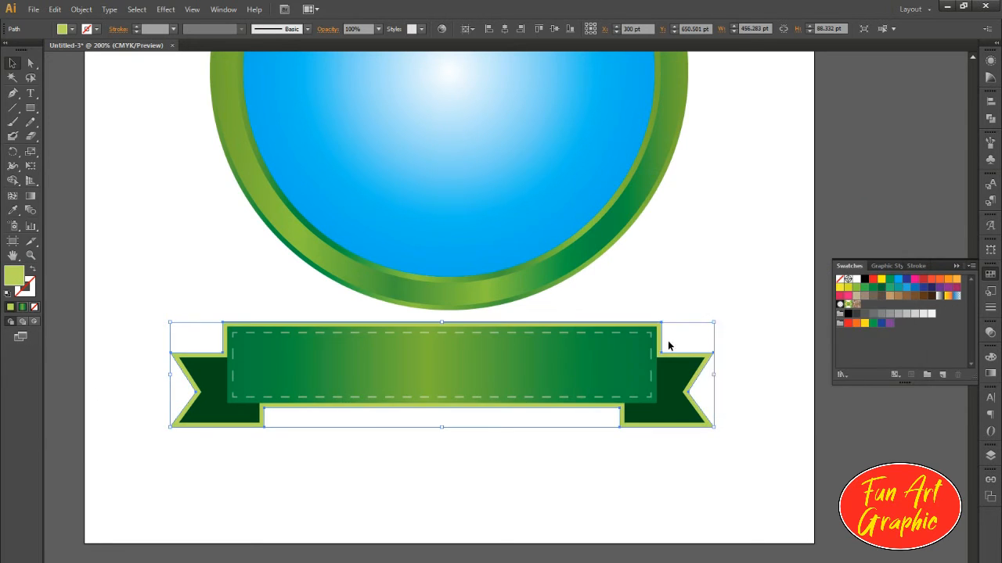
Step: Offset the path of the lime banner outline outward and fill the new outer outline with black
key(ctrl+plus)
click(81, 9)
mouse_move(157, 252)
click(265, 299)
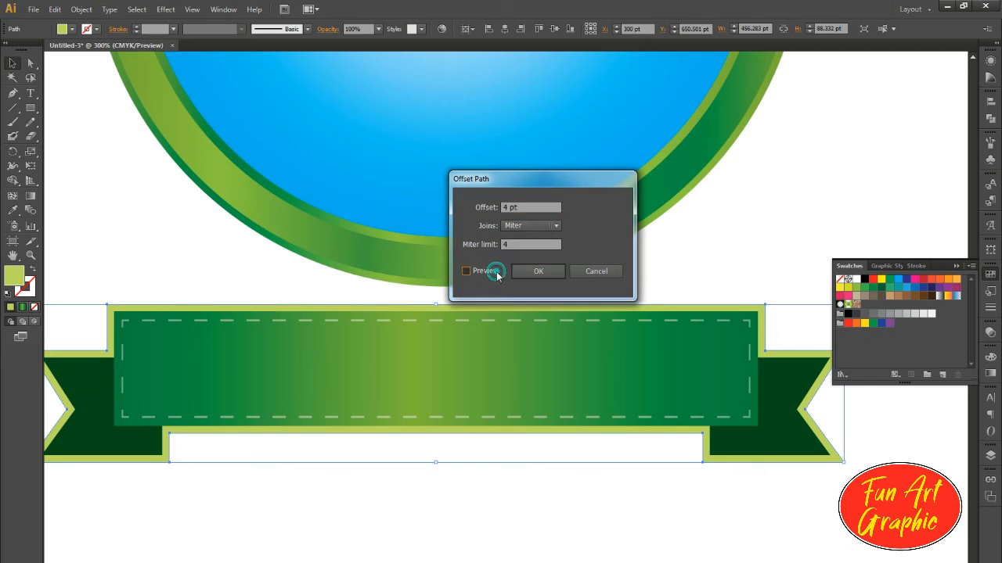
click(493, 271)
click(540, 274)
click(865, 279)
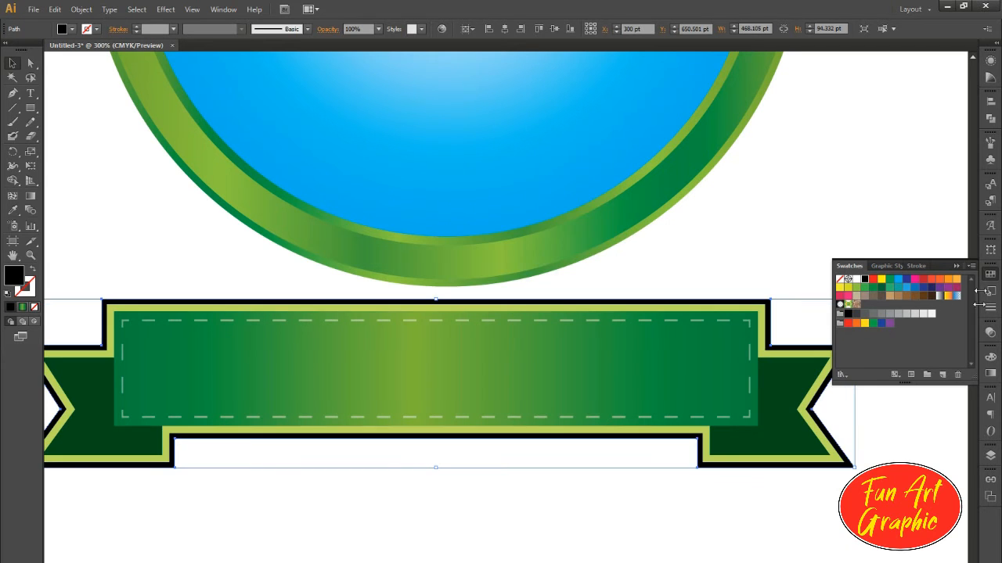
Step: Set the outer banner outline's blending mode to Multiply and change its fill to mid gray
click(990, 334)
click(873, 339)
click(865, 379)
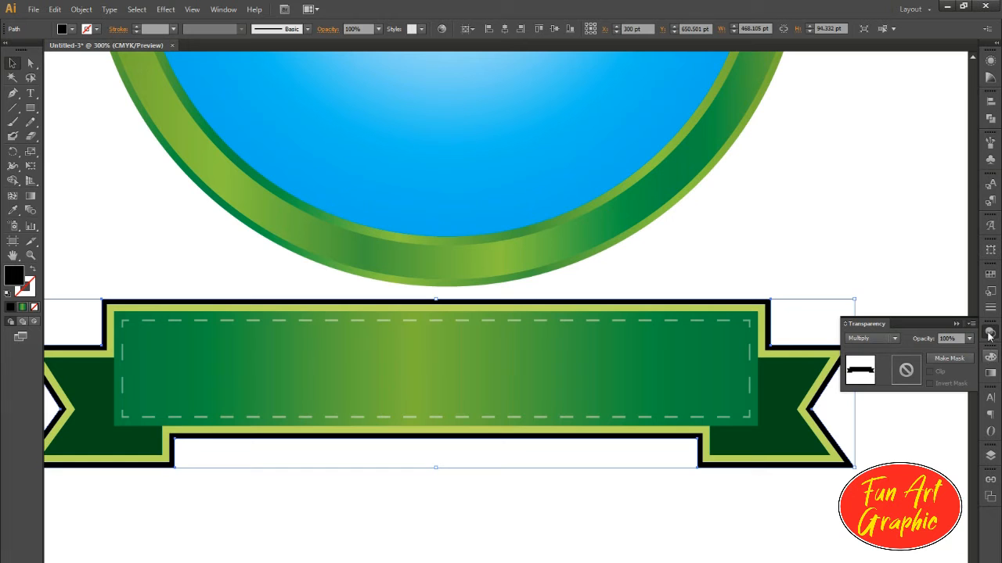
click(990, 276)
click(883, 314)
Step: Warp the whole grouped banner with a horizontal Arc at 13% bend and expand its appearance
key(ctrl+minus)
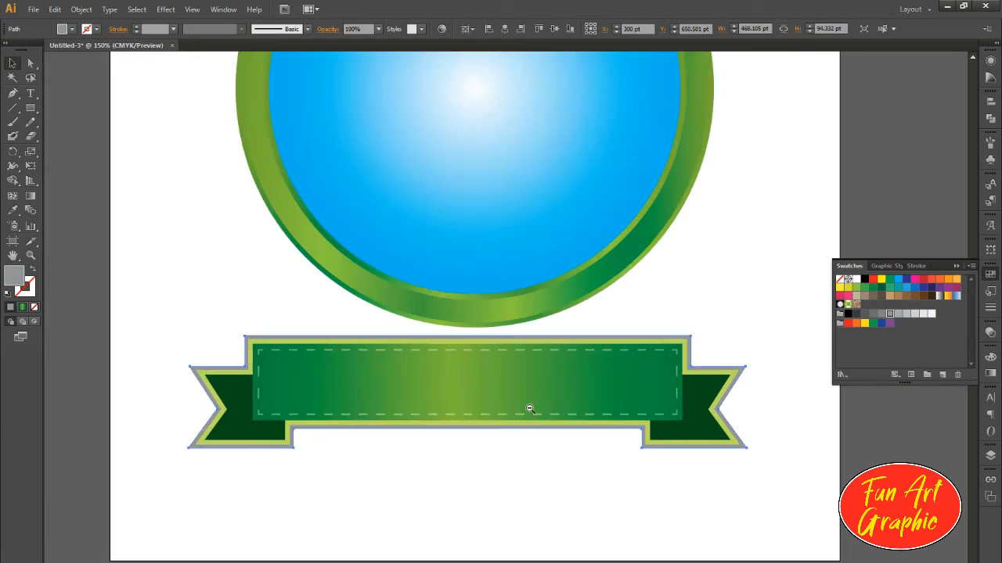
key(ctrl+minus)
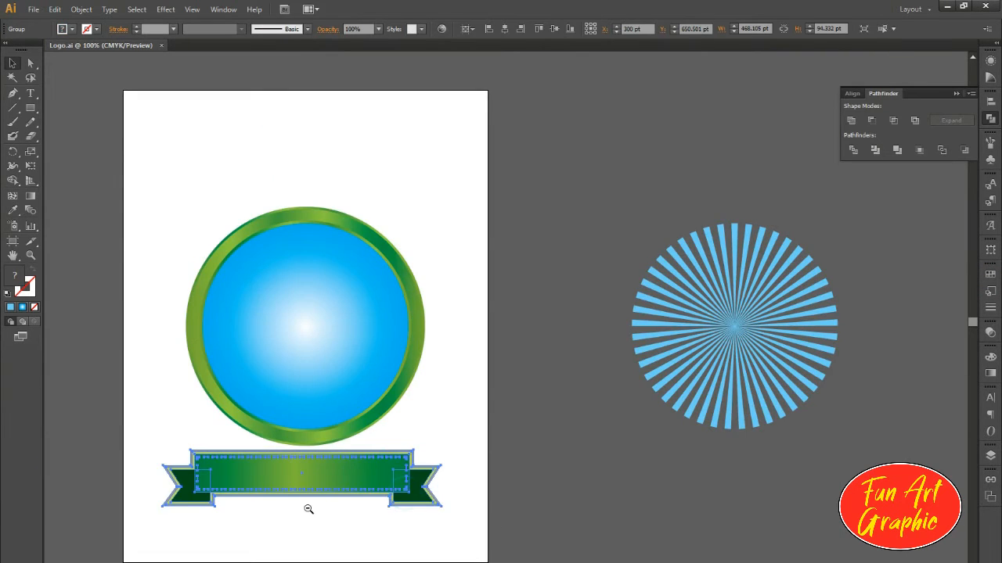
scroll(319, 509, up, 1)
drag(555, 440, 529, 464)
drag(502, 432, 535, 476)
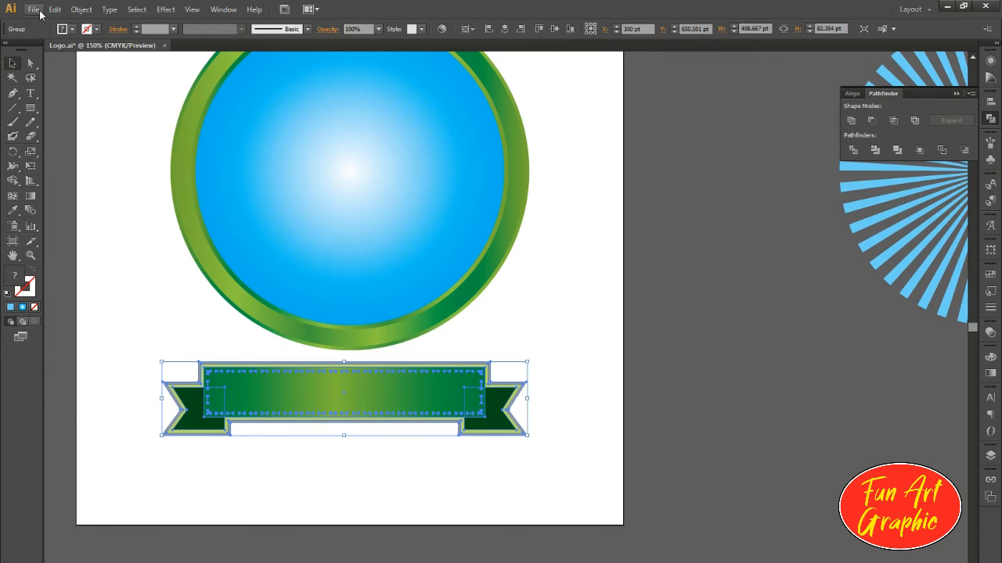
click(81, 9)
mouse_move(165, 9)
click(313, 164)
click(563, 315)
drag(653, 233, 649, 230)
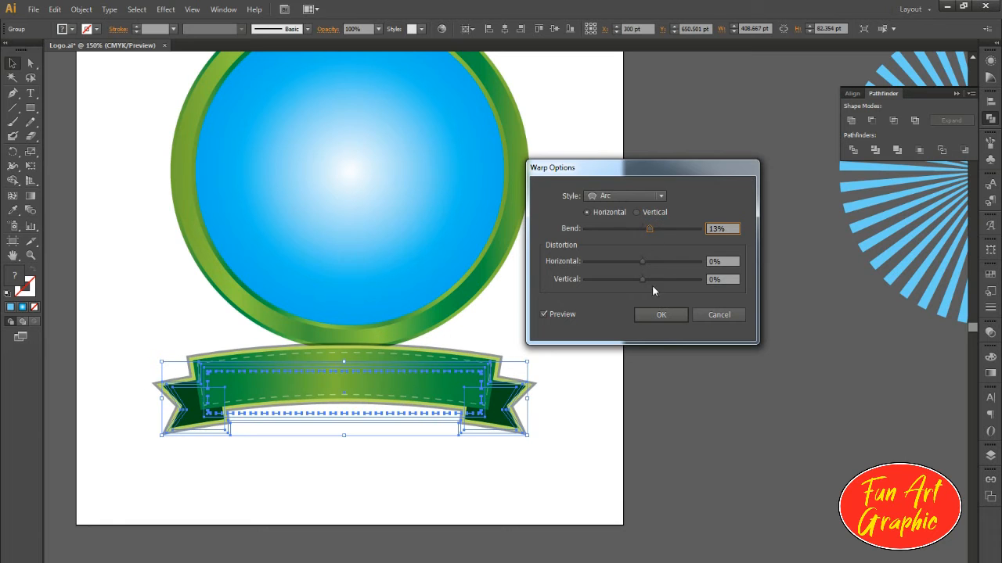
click(660, 315)
click(81, 9)
click(112, 152)
Step: Move the curved banner up over the lower part of the round emblem and centre it horizontally with the blue circle
drag(396, 433, 396, 403)
key(shift+Up)
key(shift+Up)
drag(418, 308, 422, 347)
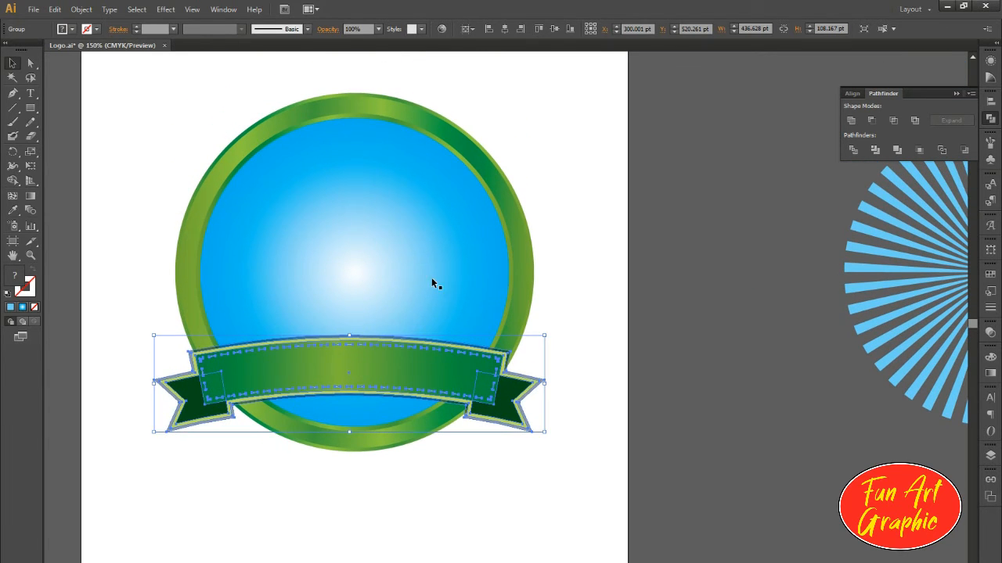
shift+click(436, 252)
click(504, 29)
click(614, 206)
Step: Remove the part of the blue circle that lies below the banner with the Shape Builder
click(332, 371)
shift+click(438, 313)
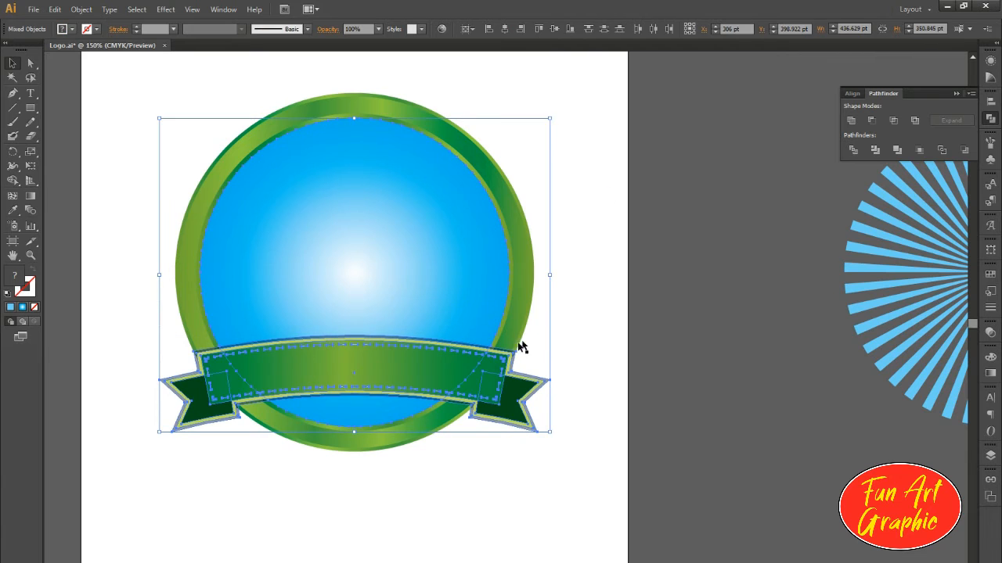
key(shift+m)
alt+click(366, 413)
click(12, 63)
Step: Remove the part of the ring's thin inner border that lies below the banner with the Shape Builder
click(50, 81)
click(358, 381)
shift+click(373, 415)
key(shift+m)
alt+click(385, 414)
click(13, 63)
Step: Remove the part of the wide green gradient ring that lies below the banner with the Shape Builder
click(655, 205)
click(384, 319)
shift+click(447, 377)
shift+click(396, 422)
key(shift+m)
alt+click(397, 420)
click(12, 63)
Step: Remove the part of the outermost ring border that lies below the banner with the Shape Builder
click(618, 206)
click(380, 317)
shift+click(384, 427)
key(shift+m)
alt+click(384, 421)
click(12, 63)
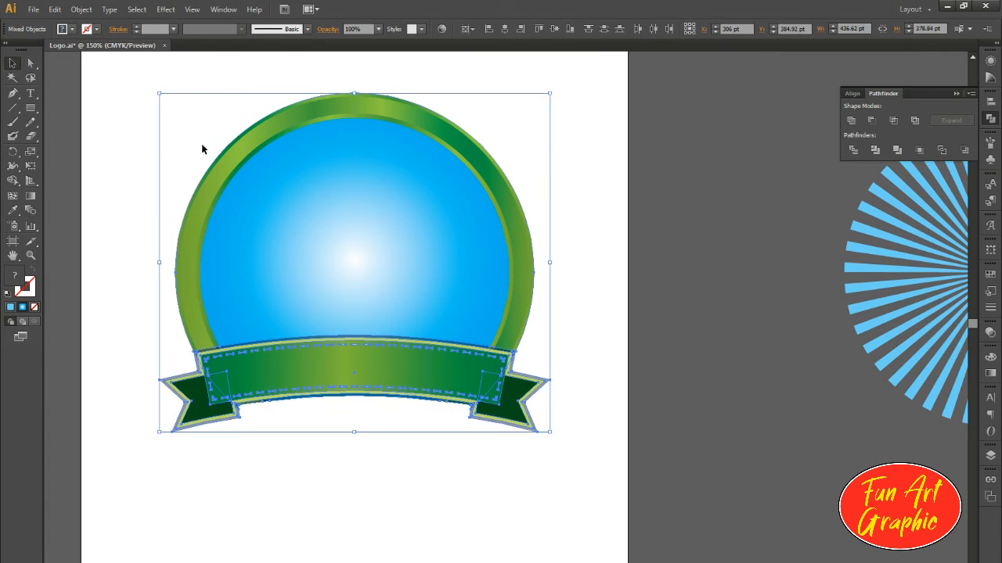
Step: Place the sunburst group over the centre of the blue circle, behind the banner
click(668, 313)
click(903, 279)
drag(850, 299, 207, 299)
Step: Remove the sunburst rays that stick out below the banner with the Shape Builder
shift+click(479, 371)
key(shift+m)
drag(467, 468, 429, 408)
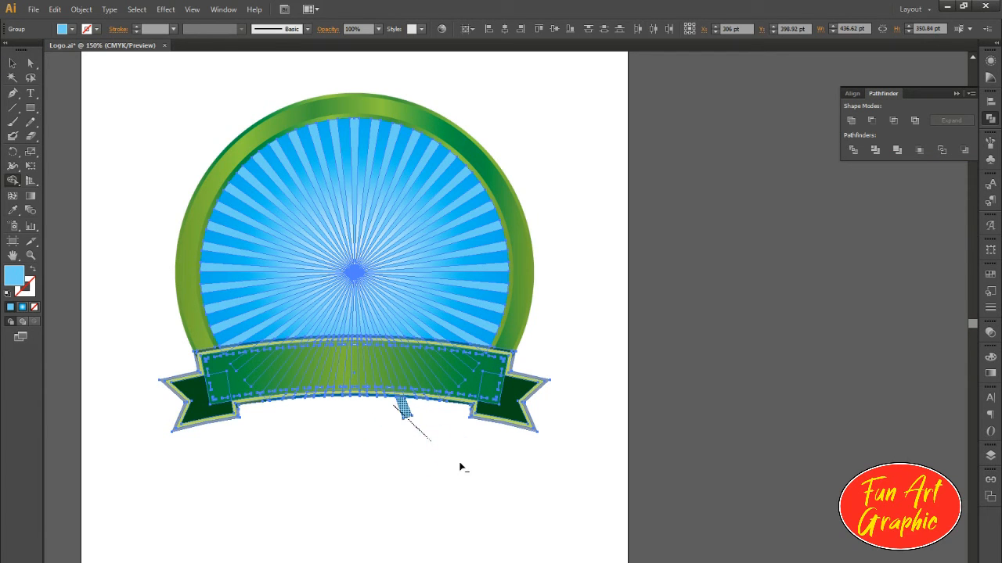
click(12, 63)
click(101, 71)
scroll(353, 320, down, 1)
drag(356, 242, 410, 286)
scroll(423, 317, up, 1)
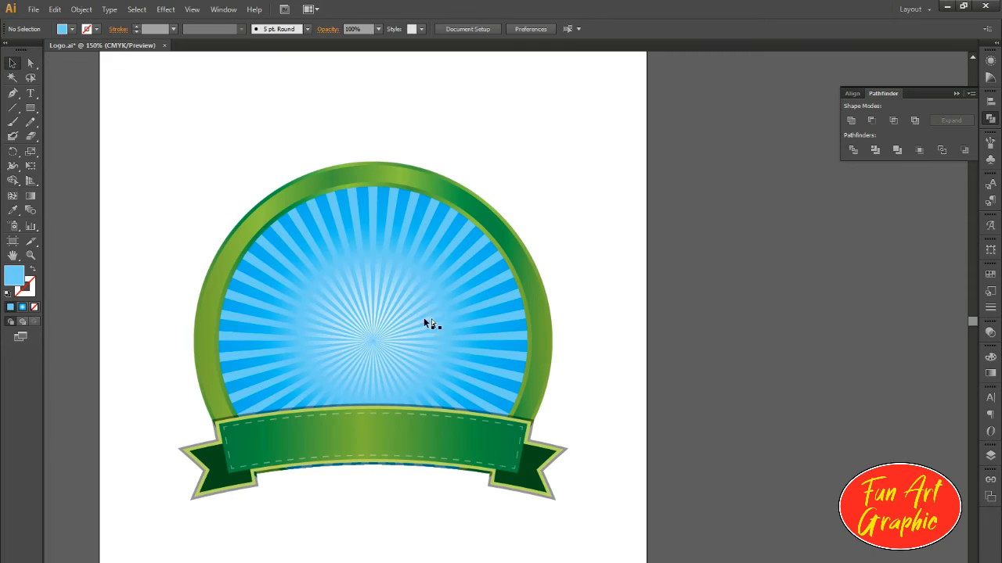
Step: Fill the sunburst rays with a vertical linear gradient from white to black at 0% opacity
click(414, 241)
click(405, 277)
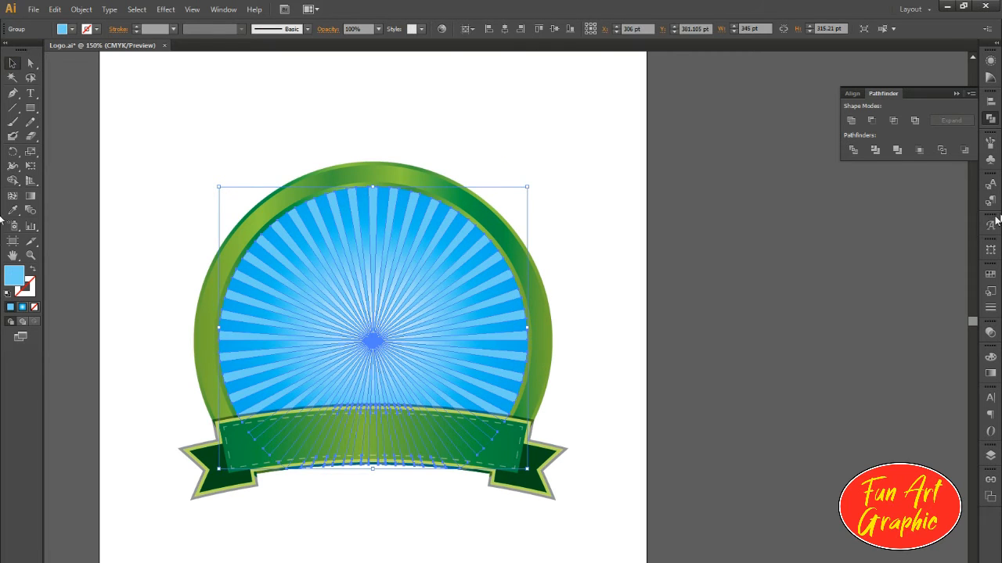
click(989, 373)
click(795, 425)
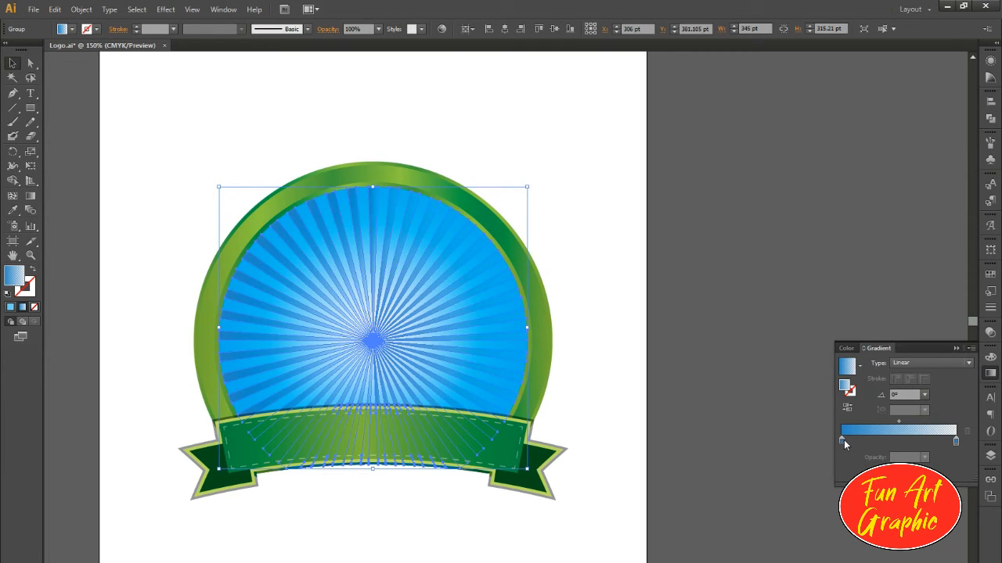
double_click(842, 441)
click(801, 503)
click(818, 479)
double_click(956, 442)
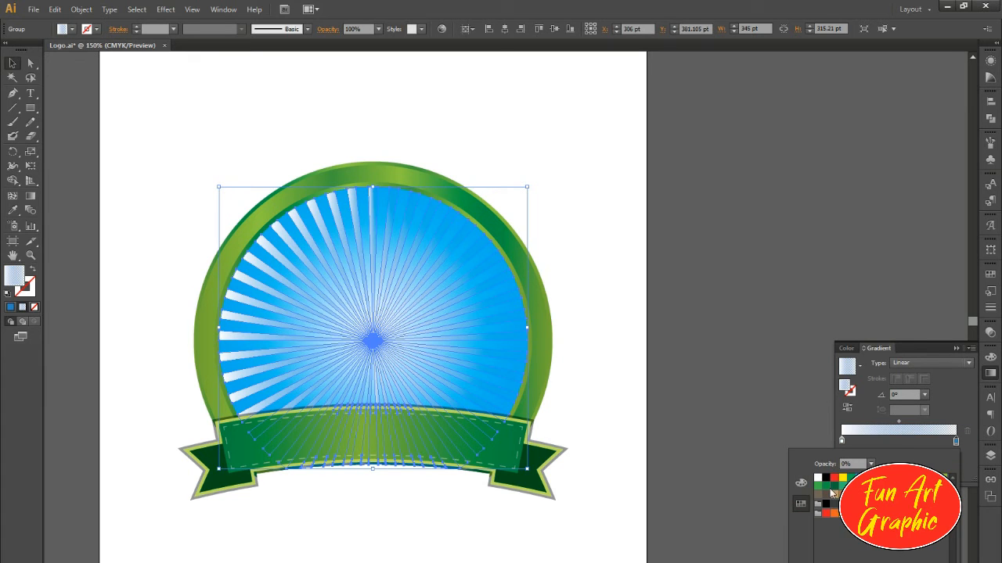
click(825, 478)
key(g)
drag(376, 198, 388, 329)
click(13, 63)
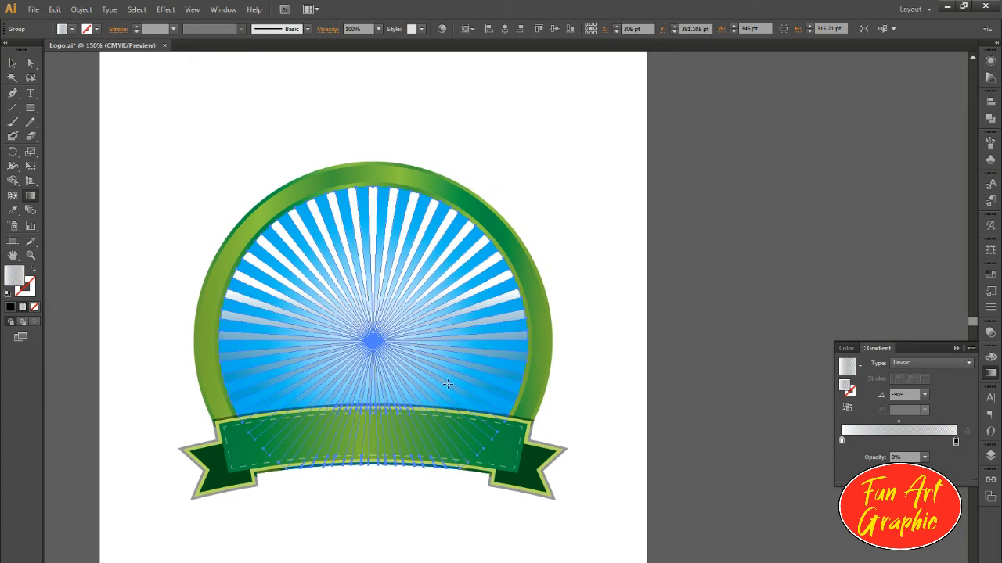
Step: Move the blue background's radial gradient centre down to the banner's upper edge and widen the gradient slightly
click(199, 92)
click(440, 221)
click(400, 213)
key(g)
drag(372, 328, 366, 405)
drag(514, 405, 542, 405)
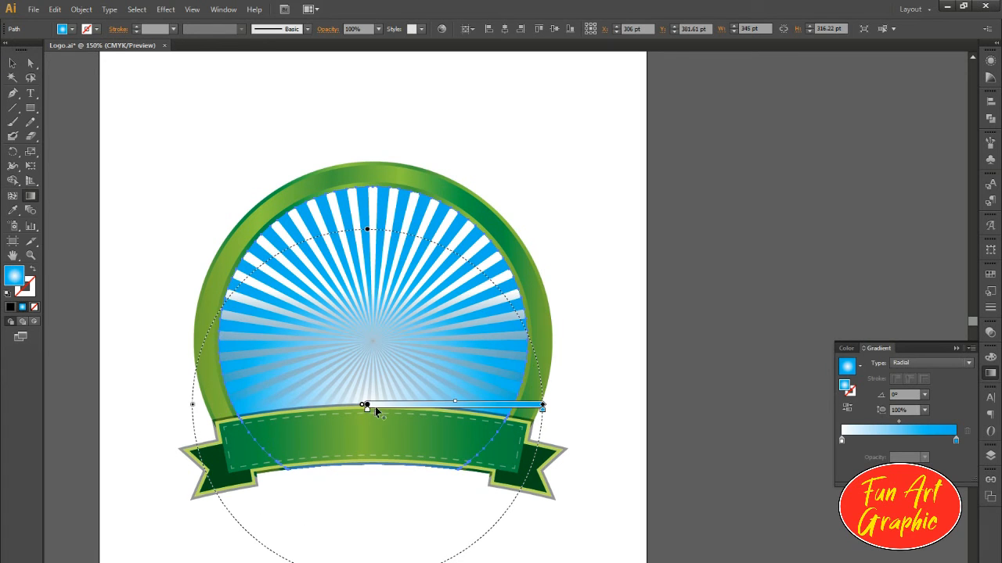
key(v)
click(287, 121)
Step: Fill the sunburst rays with solid white and set their opacity to 50%
click(467, 357)
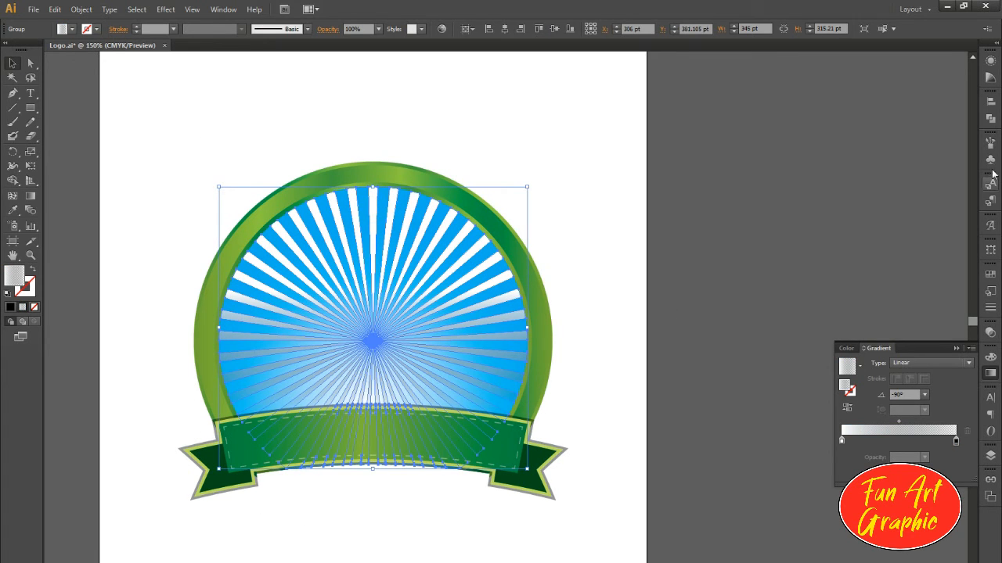
click(11, 306)
click(611, 451)
click(438, 227)
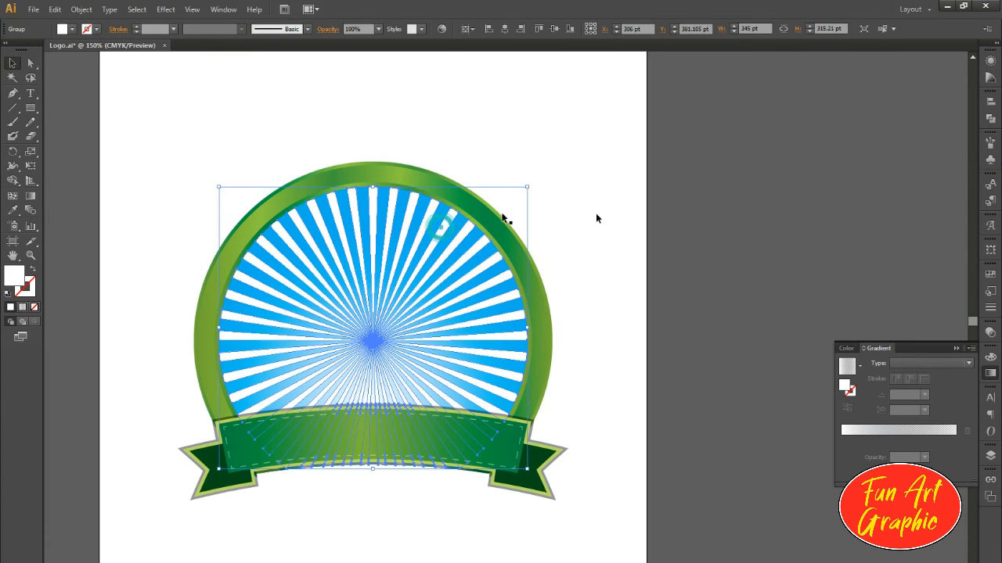
click(990, 332)
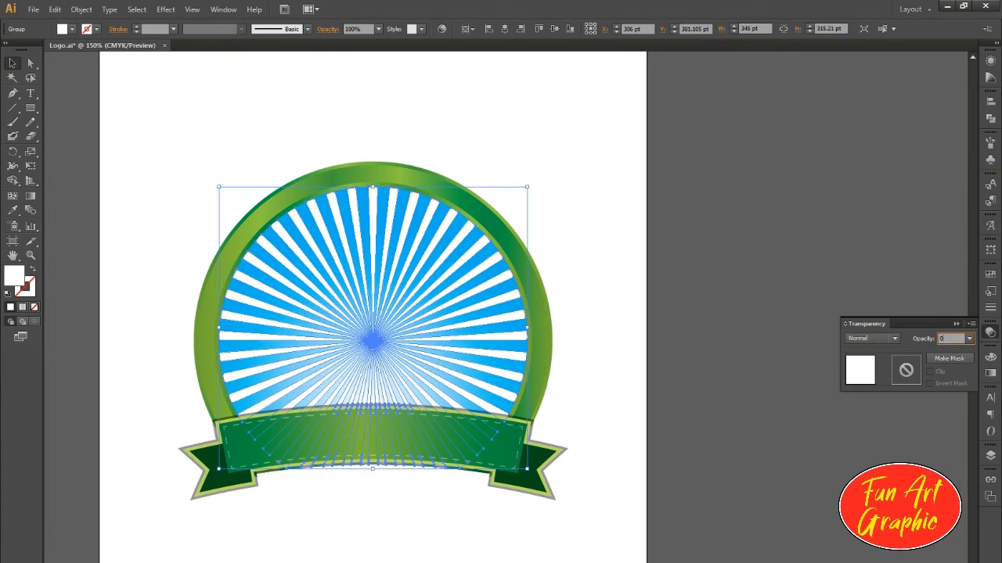
text(0)
key(Return)
text(50)
key(Return)
click(806, 208)
scroll(414, 295, down, 1)
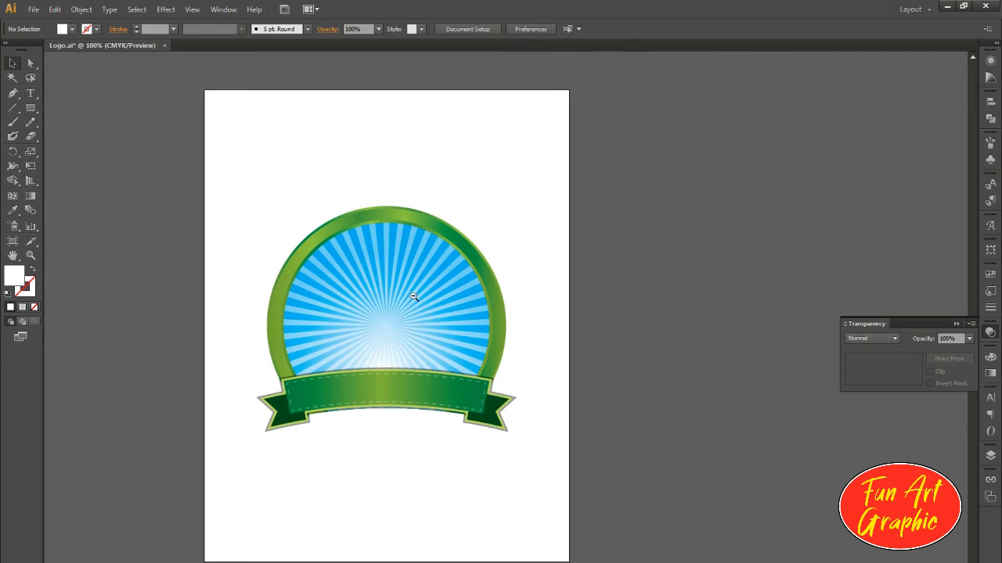
Step: Draw a closed wavy hill shape about 395 by 92 pt across the lower blue background and banner with the Pencil tool
scroll(413, 315, up, 1)
click(481, 459)
click(630, 404)
scroll(414, 391, down, 1)
scroll(415, 436, up, 1)
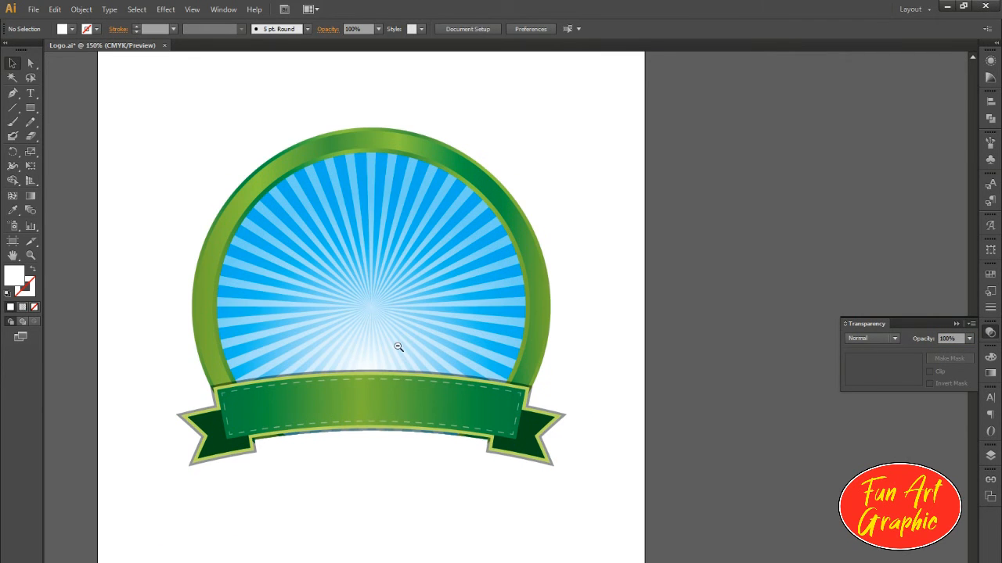
scroll(396, 286, up, 1)
drag(387, 320, 469, 360)
drag(688, 414, 665, 393)
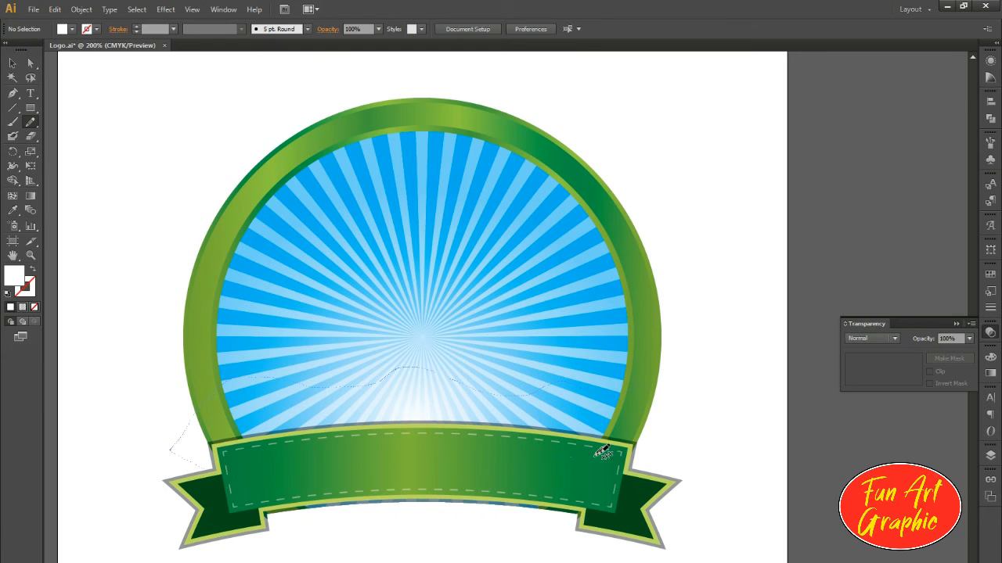
drag(624, 395, 631, 401)
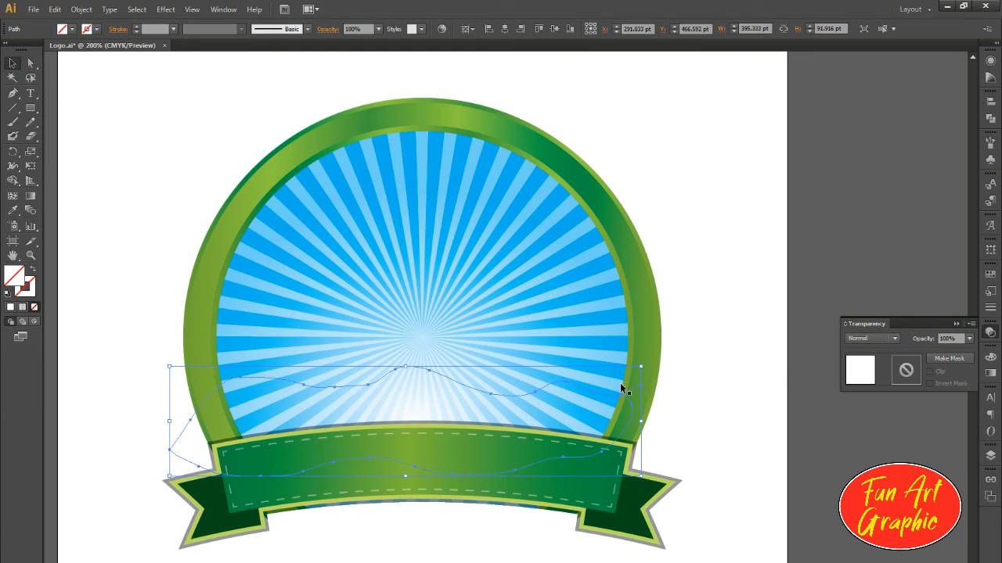
Step: Fill the hill shape with a linear gradient and set its start colour to dark green
key(i)
click(991, 374)
click(847, 366)
click(859, 366)
click(793, 389)
double_click(842, 441)
click(843, 479)
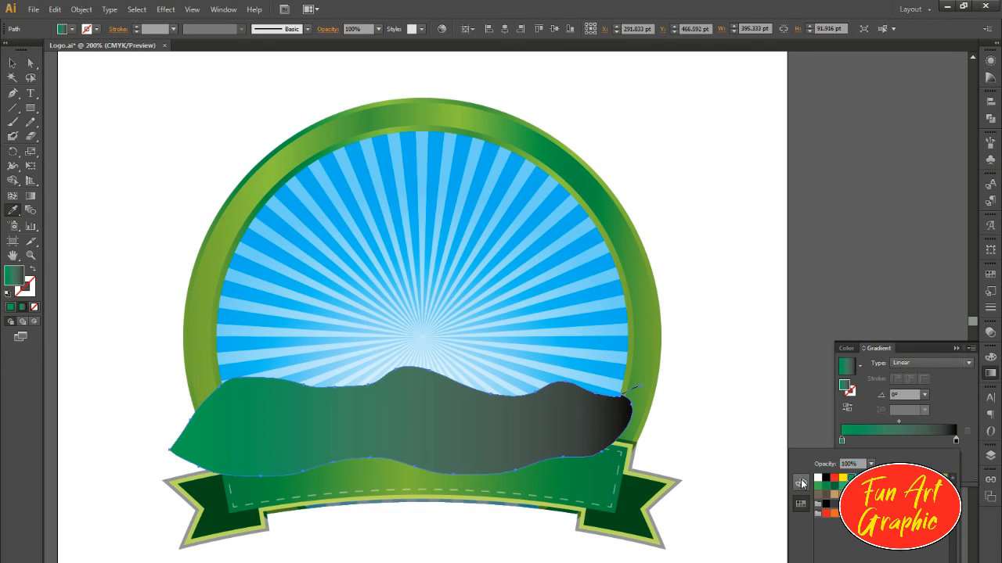
click(801, 482)
click(821, 545)
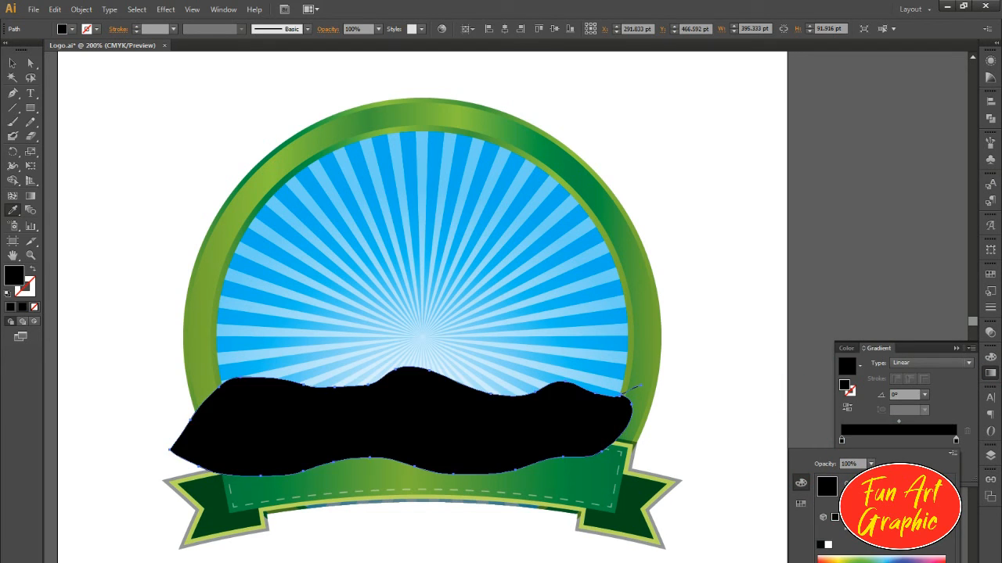
click(871, 562)
click(862, 560)
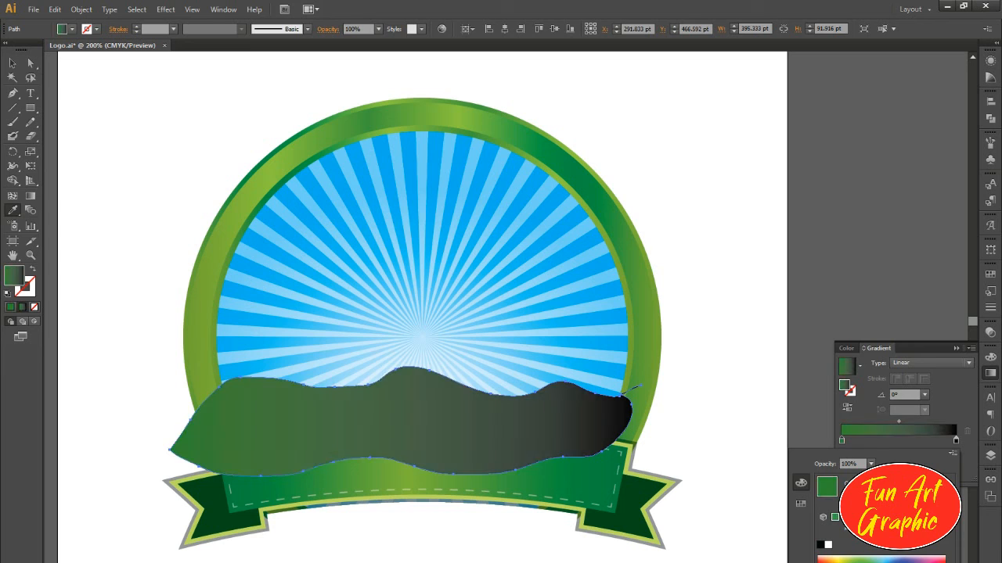
Step: Set the hill gradient's end colour to olive green and run the gradient vertically from the hilltop down
double_click(955, 440)
click(884, 562)
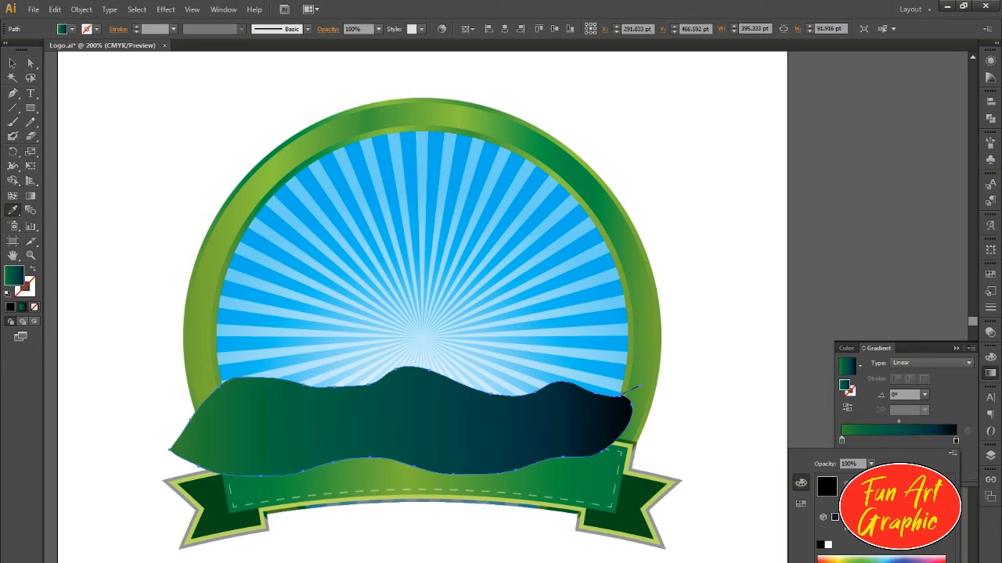
click(839, 561)
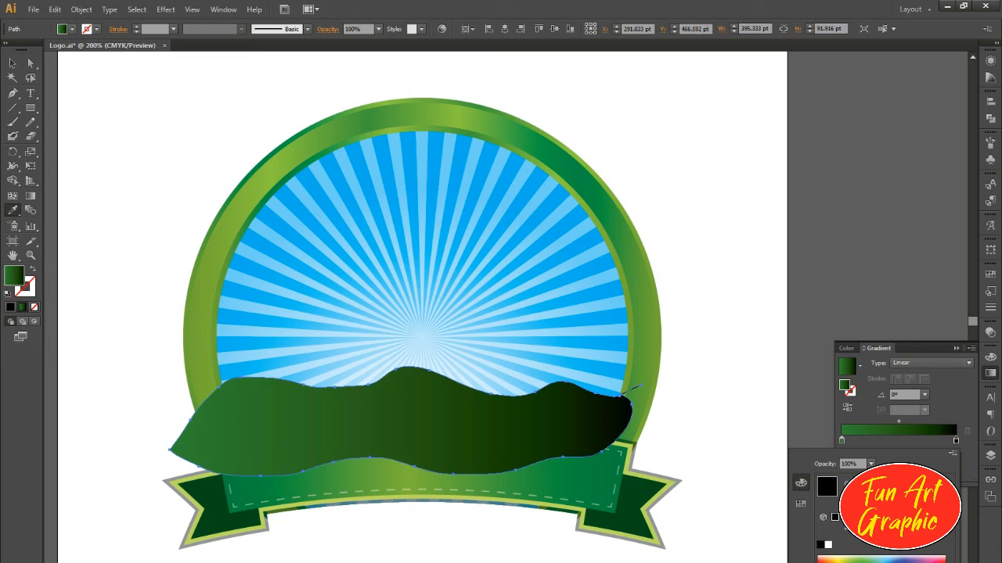
shift+click(623, 394)
click(31, 196)
drag(421, 369, 424, 486)
Step: Bring the ribbon banner to the front so it overlaps the hill shape
click(14, 66)
click(486, 344)
click(493, 425)
shift+click(615, 366)
click(597, 456)
key(ctrl+shift+])
Step: Remove the parts of the hill shape extending past the blue circle on both sides with the Shape Builder
click(300, 397)
shift+click(235, 360)
click(155, 359)
click(232, 371)
shift+click(246, 398)
key(shift+m)
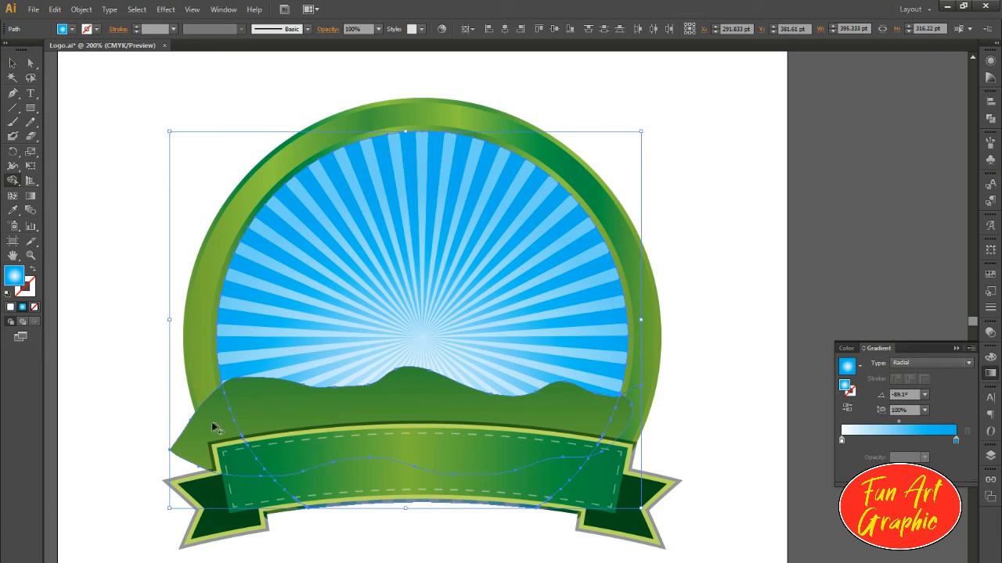
alt+click(199, 428)
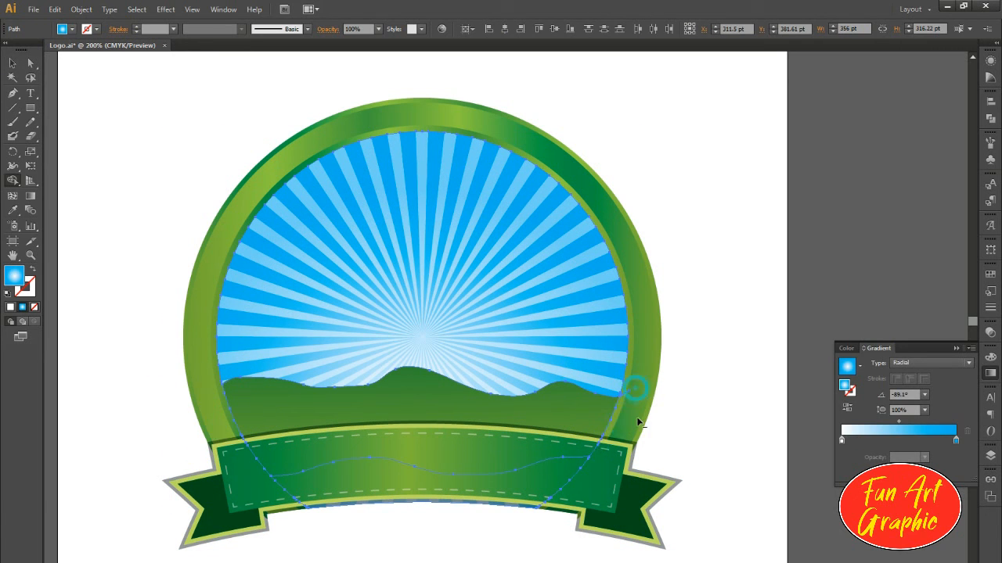
click(11, 67)
click(141, 227)
Step: Examine the finished emblem up close, including its ring, hills and banner edges
scroll(320, 348, down, 2)
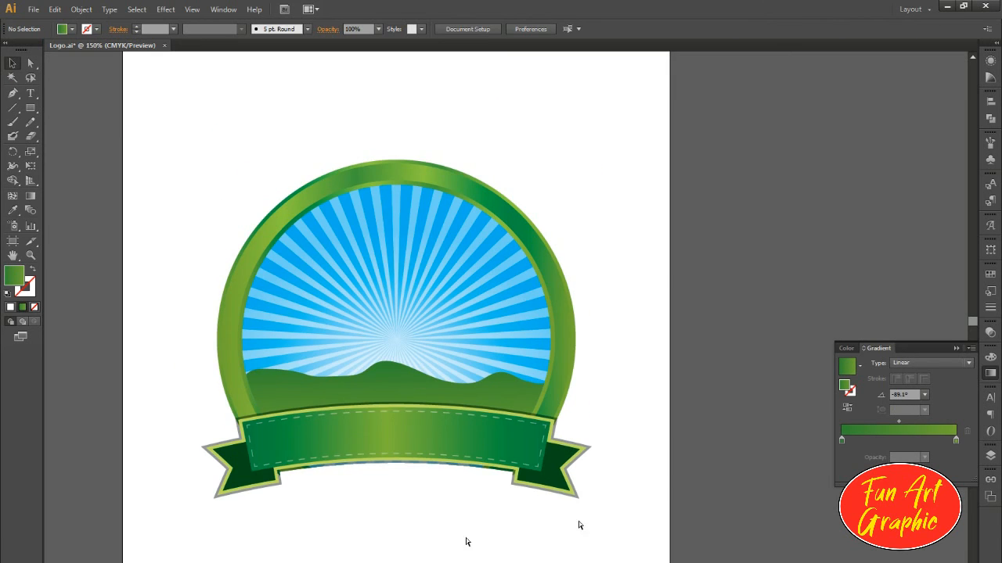
scroll(430, 505, up, 1)
drag(497, 540, 531, 511)
scroll(381, 359, up, 1)
drag(368, 392, 394, 373)
click(956, 349)
drag(492, 304, 509, 320)
click(528, 360)
click(668, 402)
drag(666, 405, 688, 412)
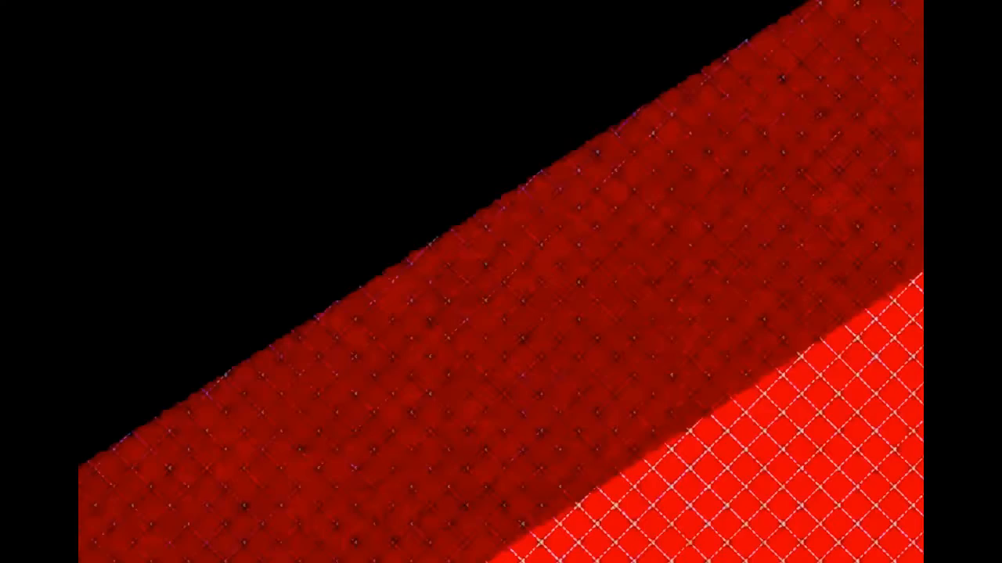